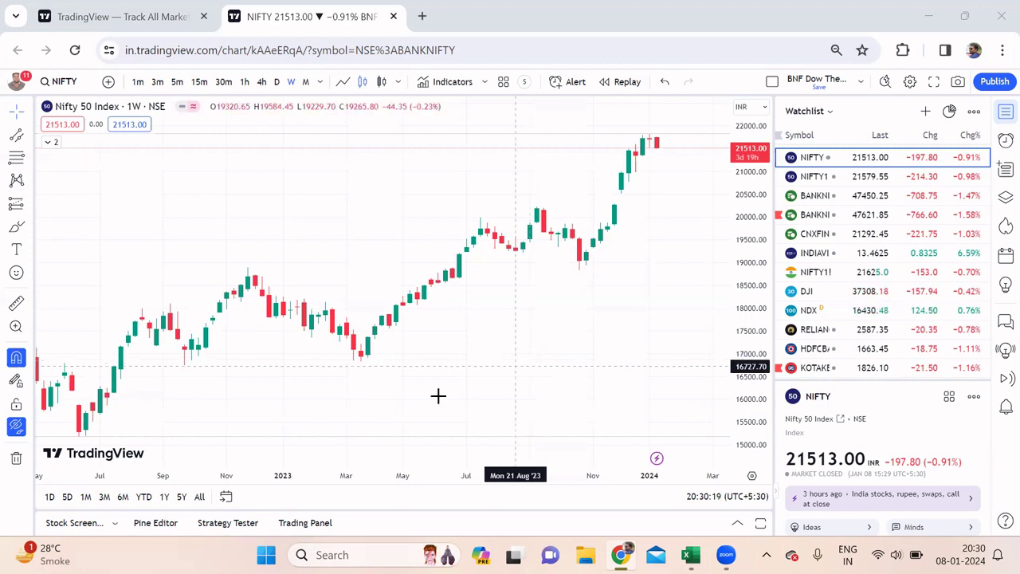
Zoom in and pan the weekly Nifty 50 chart back toward earlier weeks
{"action": "left_click", "coordinate": [365, 439]}
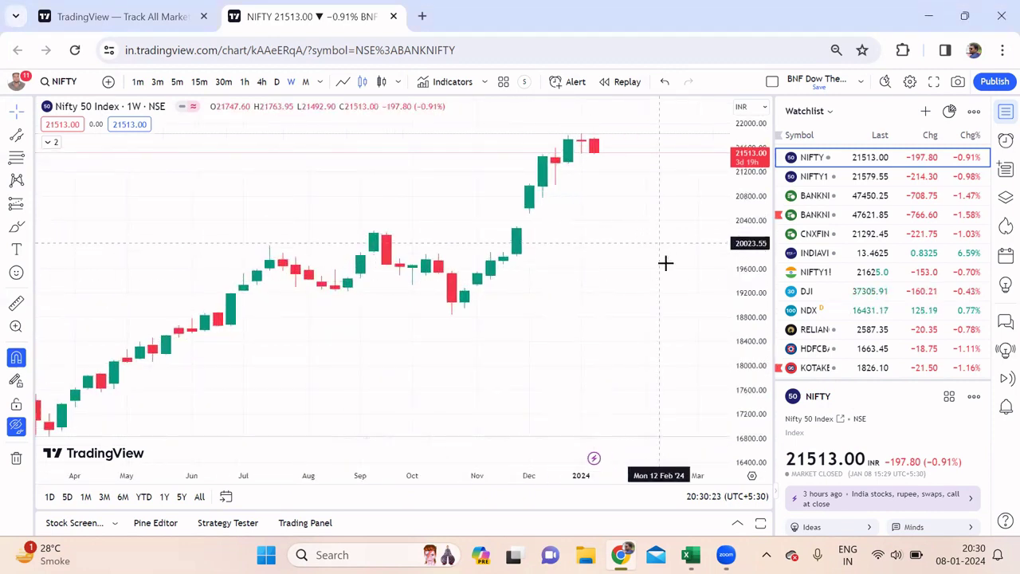
{"action": "left_click_drag", "start_coordinate": [666, 263], "coordinate": [677, 296]}
{"action": "left_click_drag", "start_coordinate": [759, 275], "coordinate": [752, 224]}
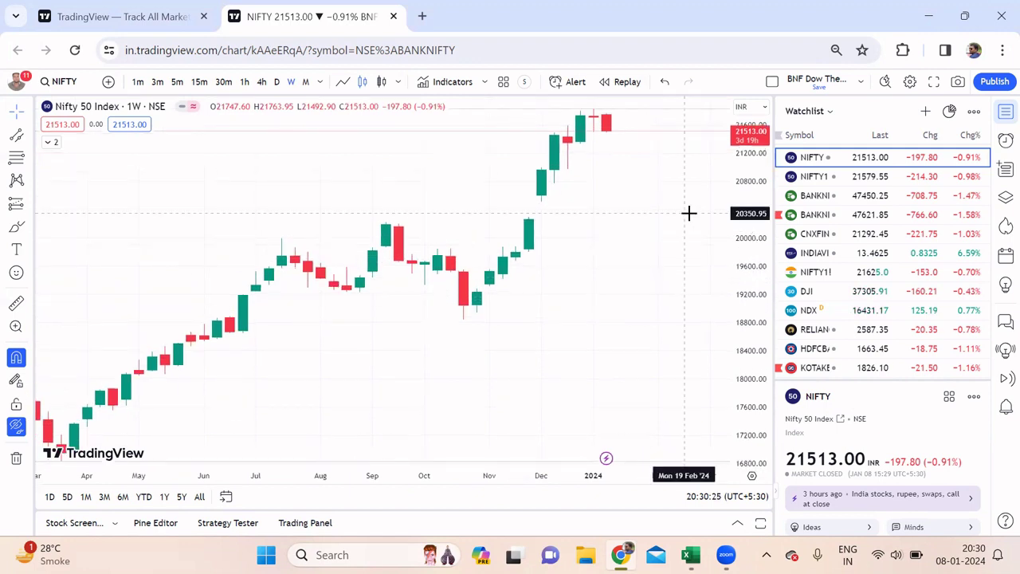
{"action": "left_click_drag", "start_coordinate": [689, 213], "coordinate": [698, 274]}
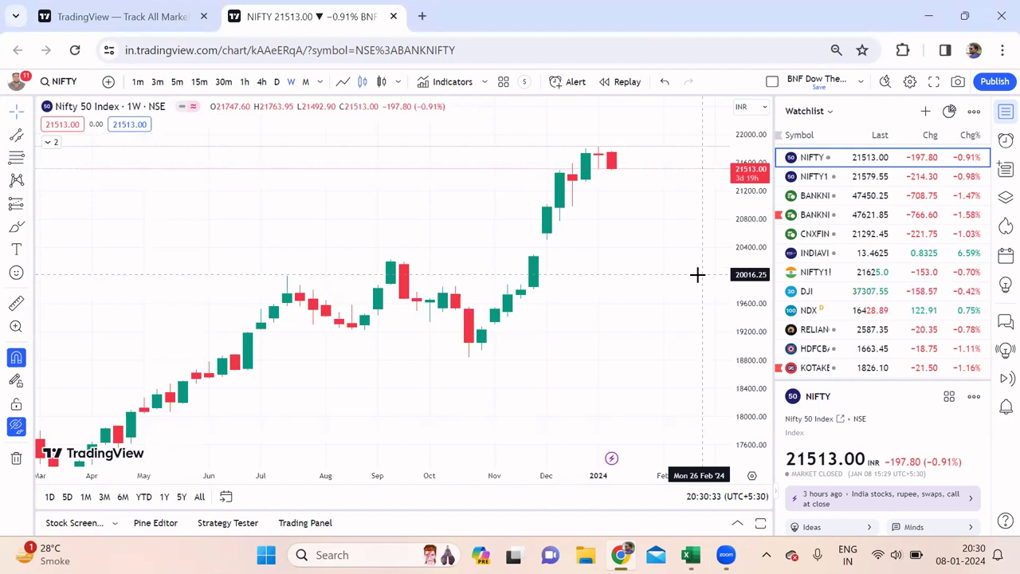
Check the NIFTY1! futures chart, then return to Nifty 50 and scroll to the latest weeks
{"action": "left_click", "coordinate": [834, 176]}
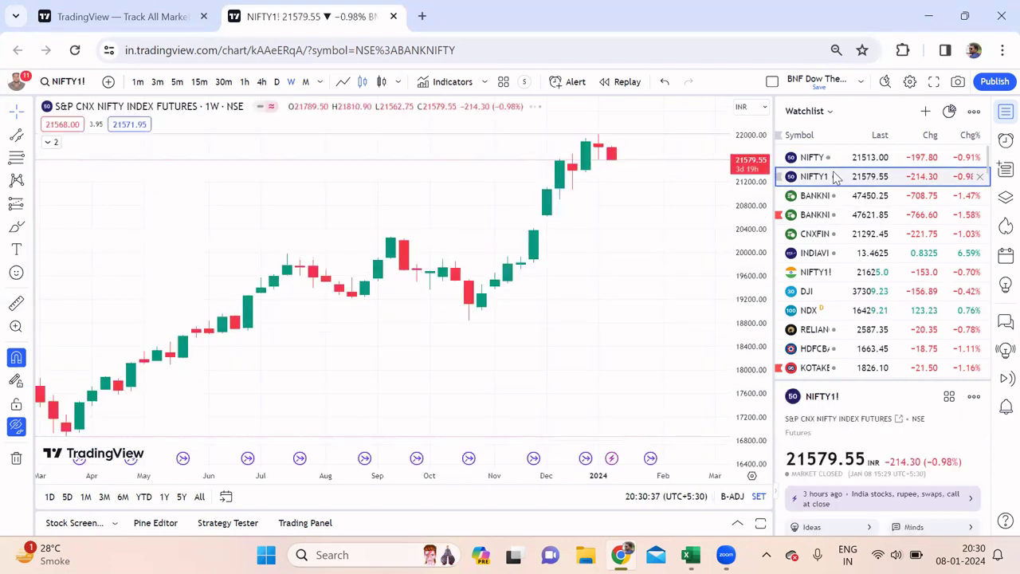
{"action": "left_click", "coordinate": [817, 158]}
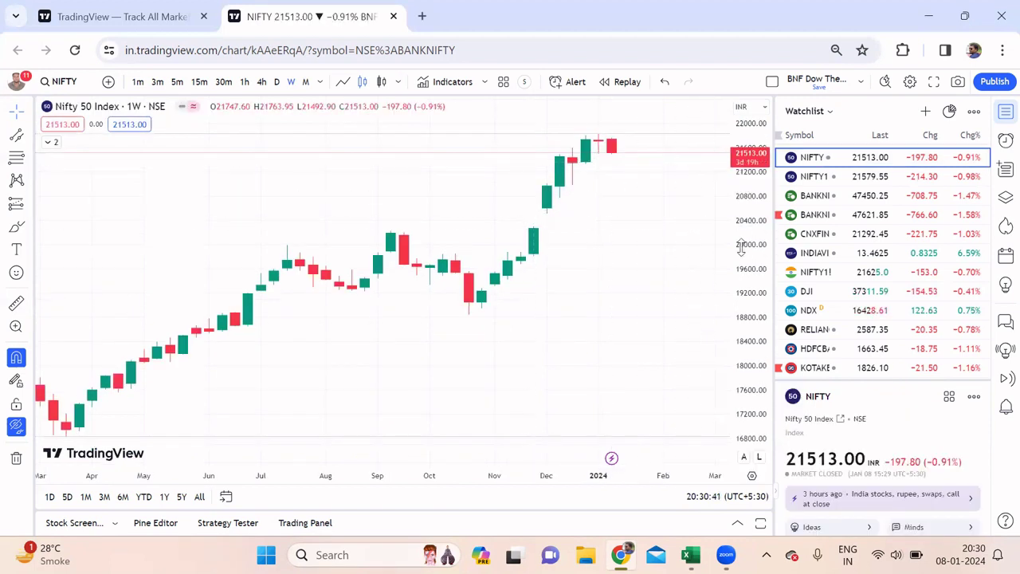
{"action": "scroll", "coordinate": [707, 223], "scroll_direction": "right", "scroll_amount": 2}
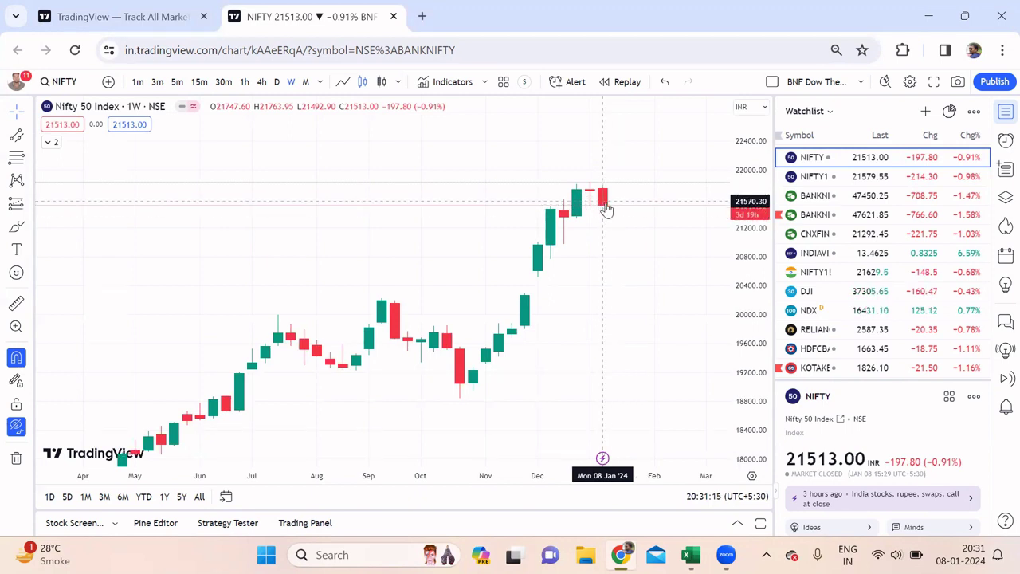
Stretch the price scale, dismiss both ad pop-ups, and leave room after the latest candle
{"action": "left_click_drag", "start_coordinate": [762, 266], "coordinate": [622, 234]}
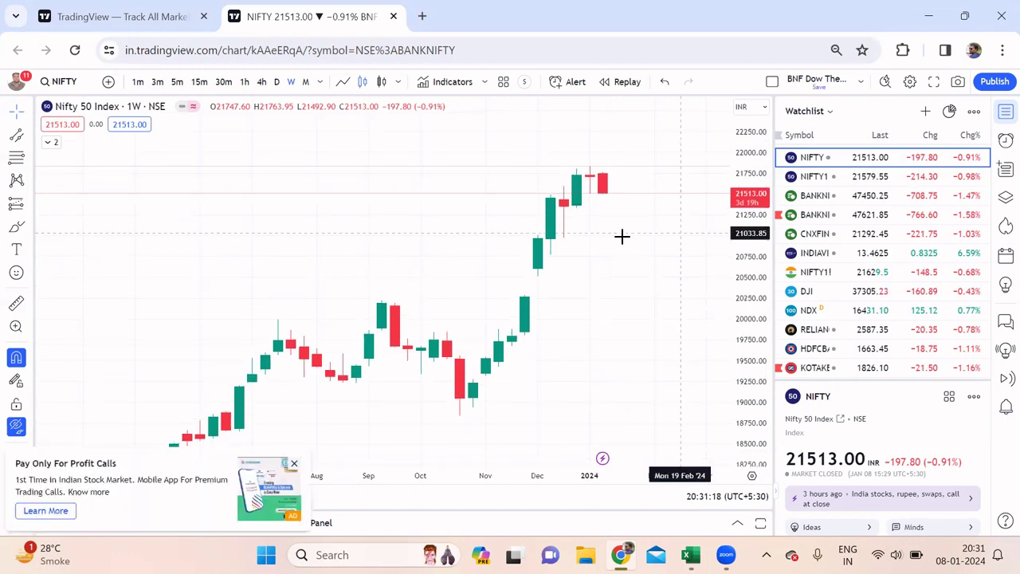
{"action": "left_click", "coordinate": [294, 463]}
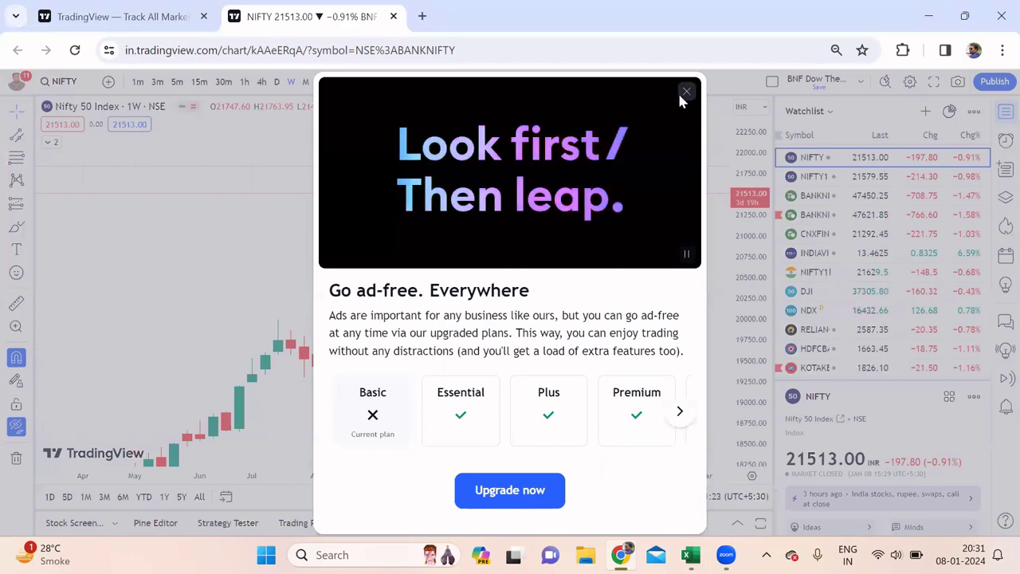
{"action": "left_click", "coordinate": [686, 92]}
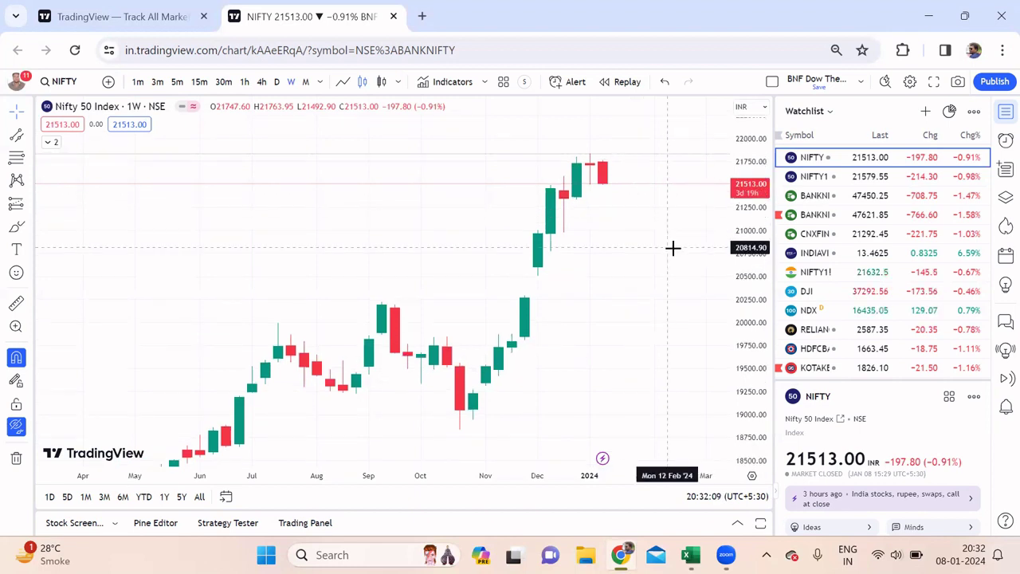
{"action": "left_click_drag", "start_coordinate": [672, 247], "coordinate": [615, 258]}
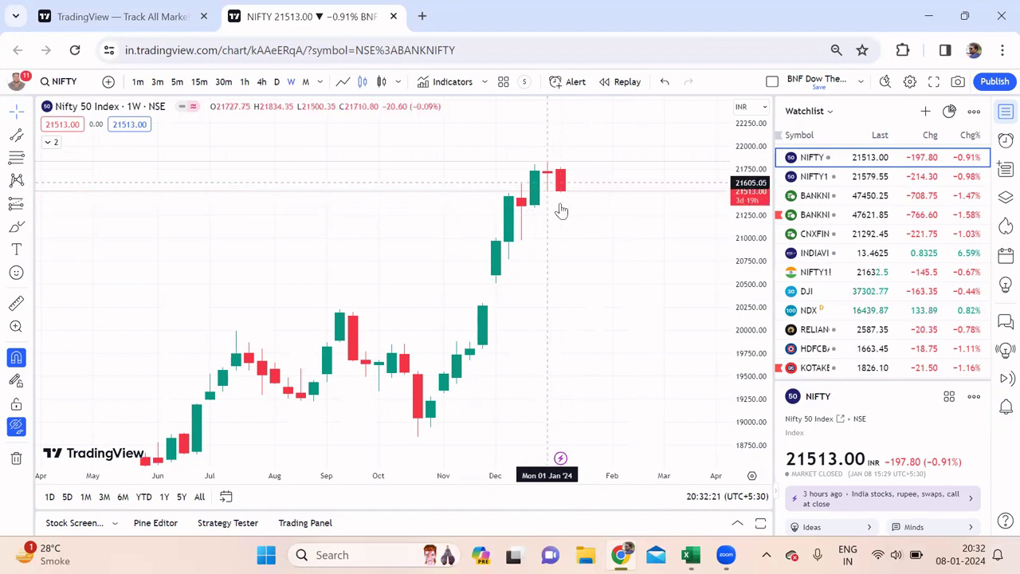
Look at Bank Nifty, then show the weekly Nifty Fin Service (CNXFIN) chart
{"action": "left_click", "coordinate": [835, 197]}
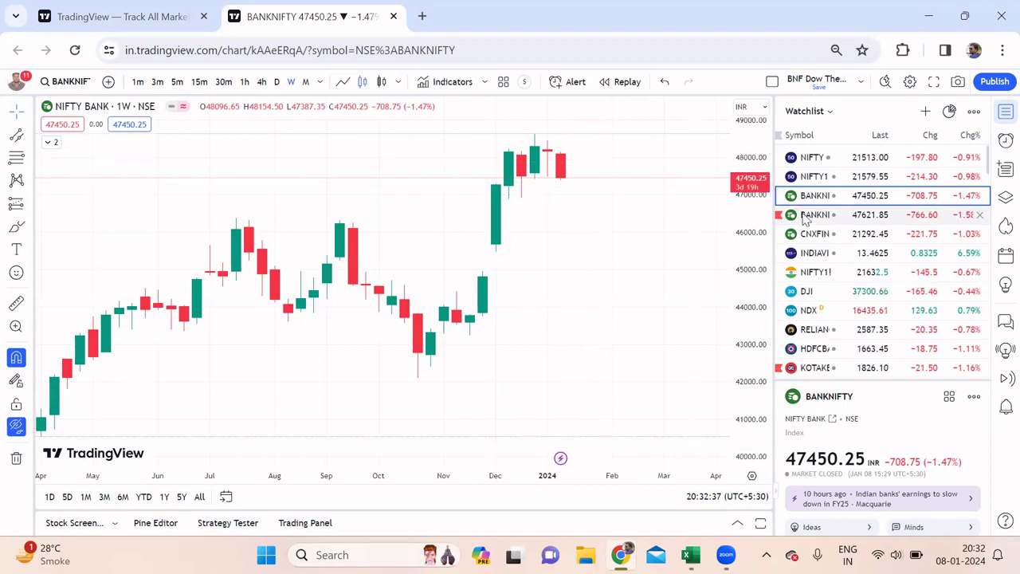
{"action": "left_click", "coordinate": [819, 236]}
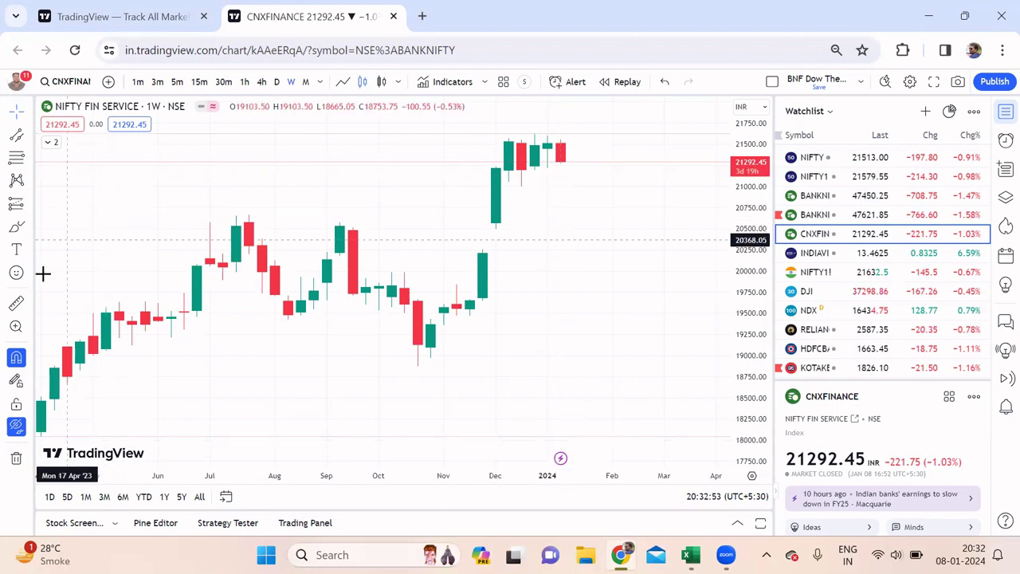
Draw a Path projecting lower highs and lower lows down to a deep final low
{"action": "left_click", "coordinate": [28, 229]}
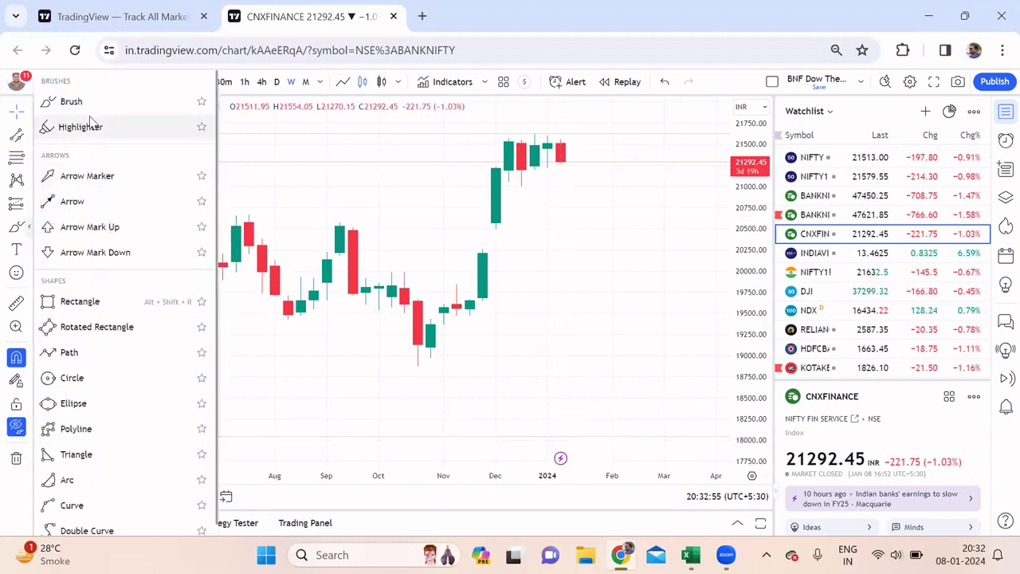
{"action": "left_click", "coordinate": [114, 357]}
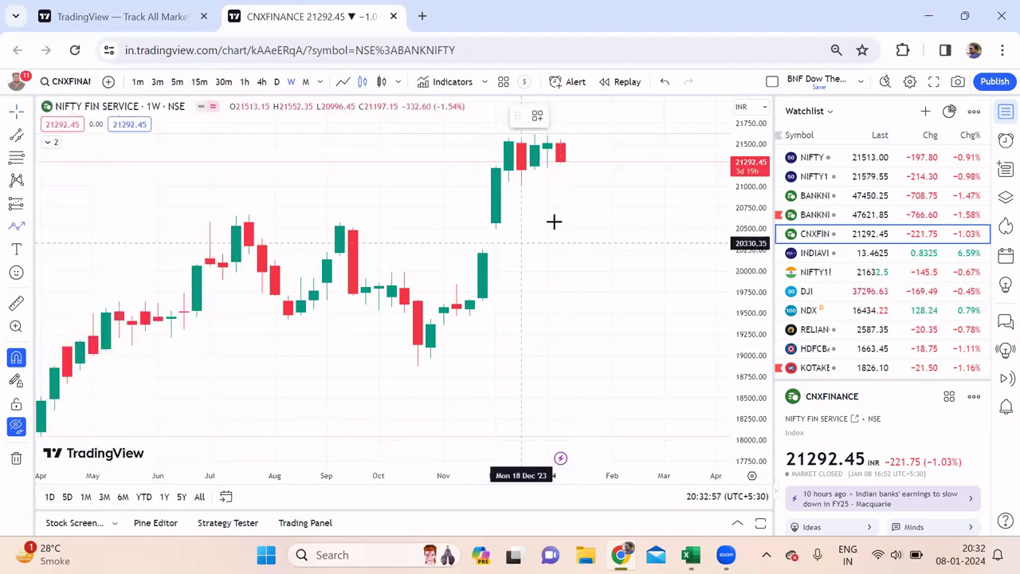
{"action": "left_click", "coordinate": [587, 208]}
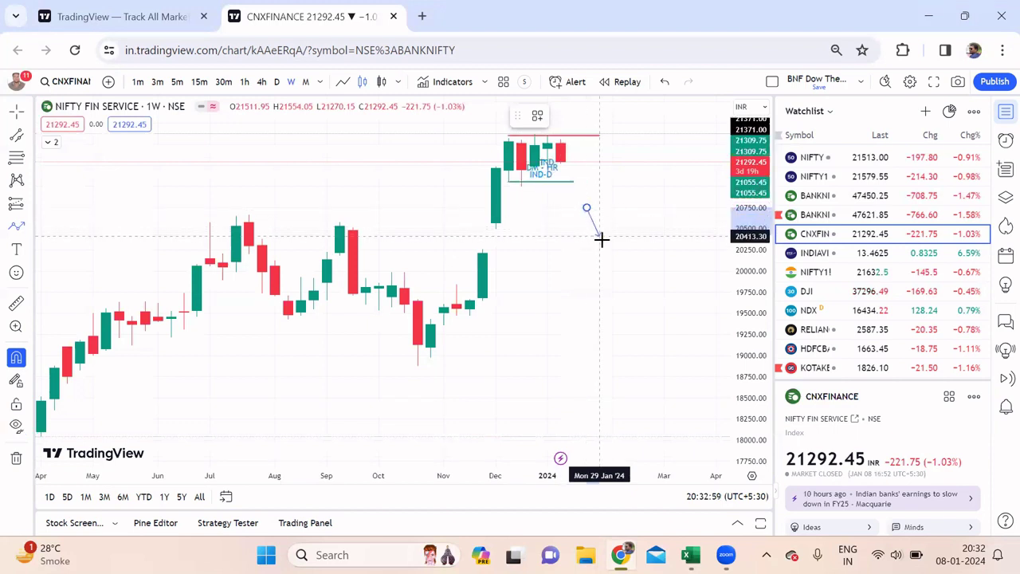
{"action": "left_click", "coordinate": [599, 239]}
{"action": "left_click", "coordinate": [612, 221]}
{"action": "left_click", "coordinate": [626, 252]}
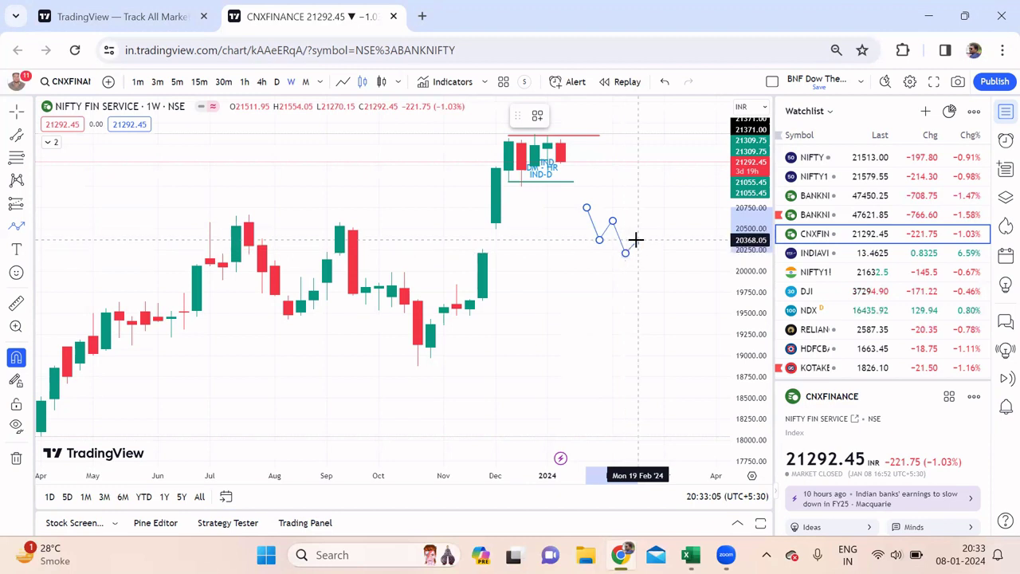
{"action": "left_click", "coordinate": [637, 240]}
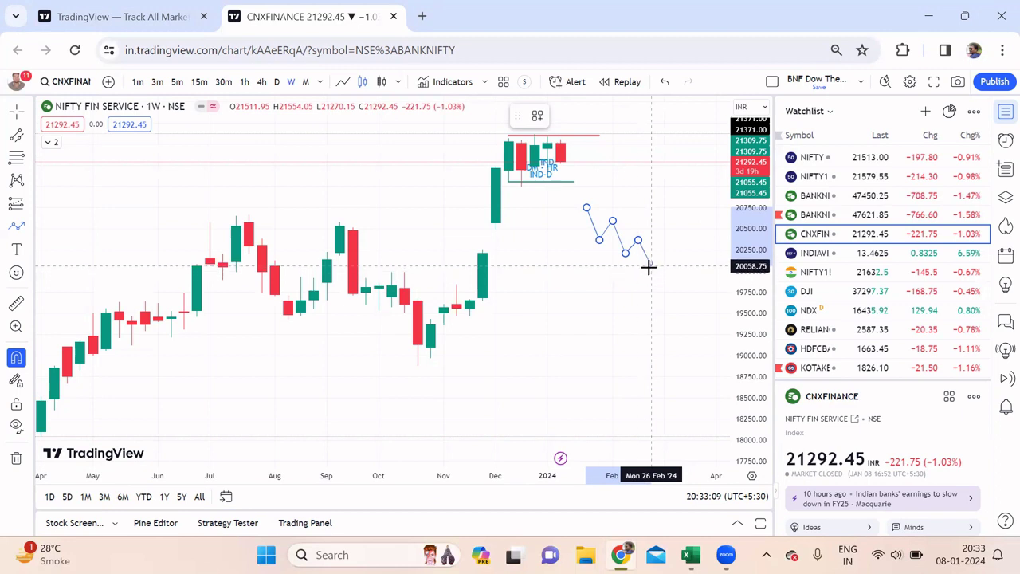
{"action": "left_click", "coordinate": [650, 267]}
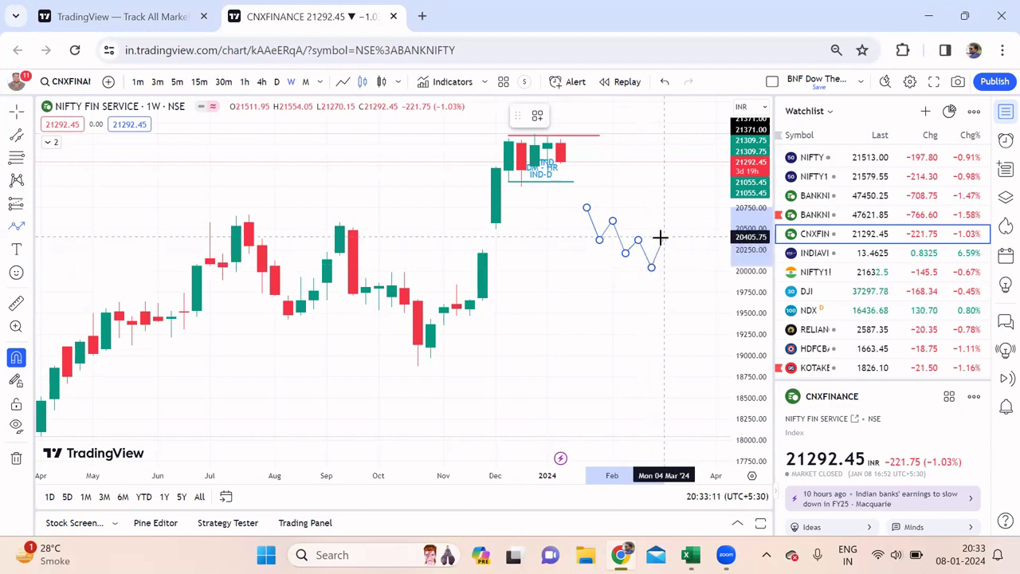
{"action": "left_click", "coordinate": [664, 236]}
{"action": "left_click", "coordinate": [677, 253]}
{"action": "left_click", "coordinate": [690, 247]}
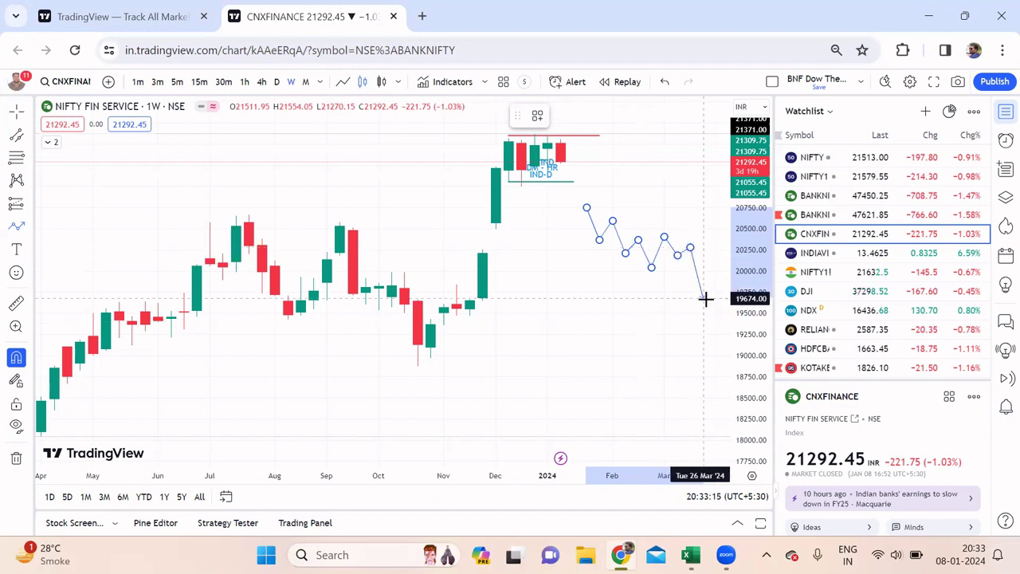
{"action": "double_click", "coordinate": [704, 298]}
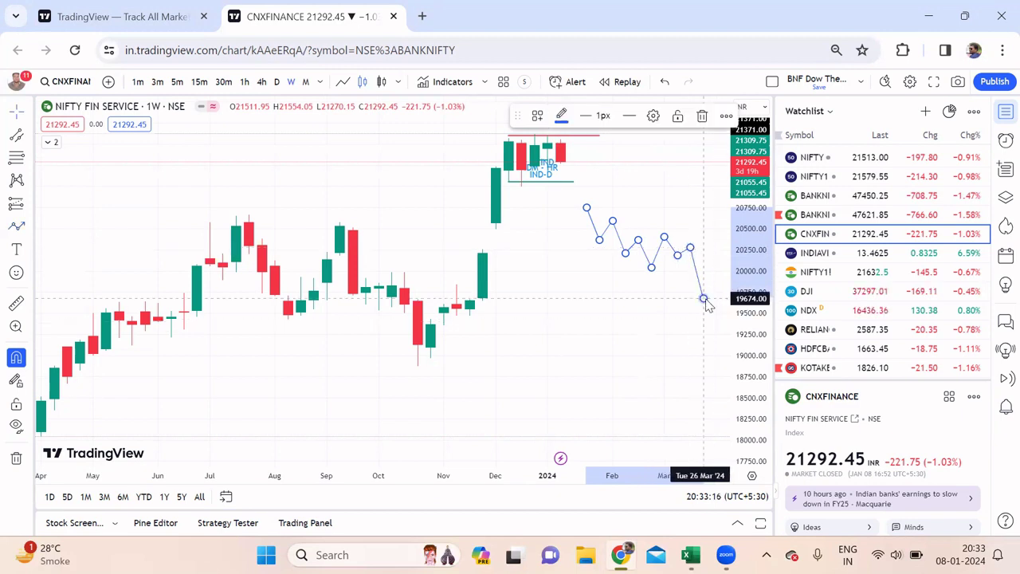
Delete the projected path, hide all drawings, and switch back to Nifty 50
{"action": "left_click", "coordinate": [703, 116]}
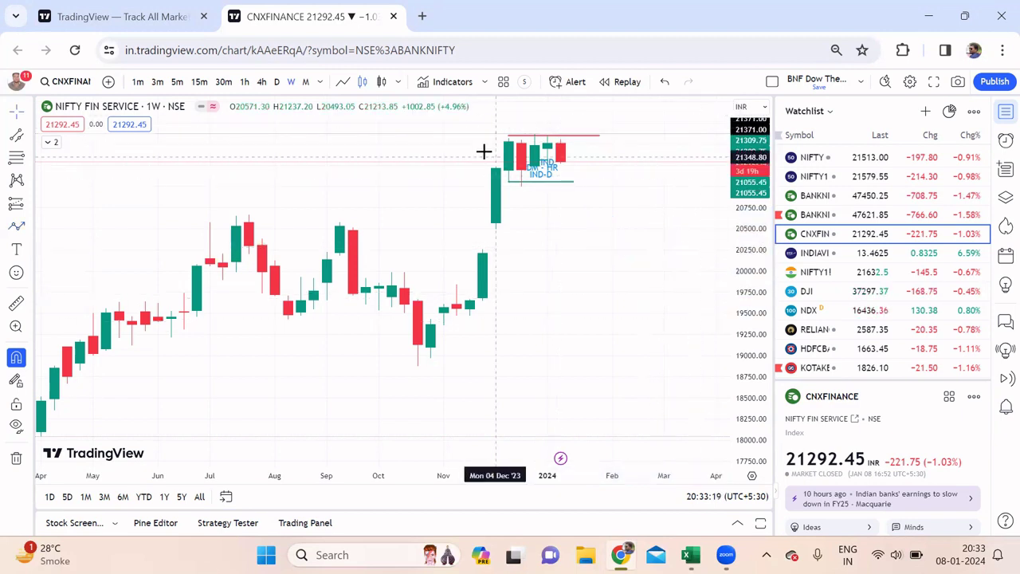
{"action": "left_click", "coordinate": [15, 426]}
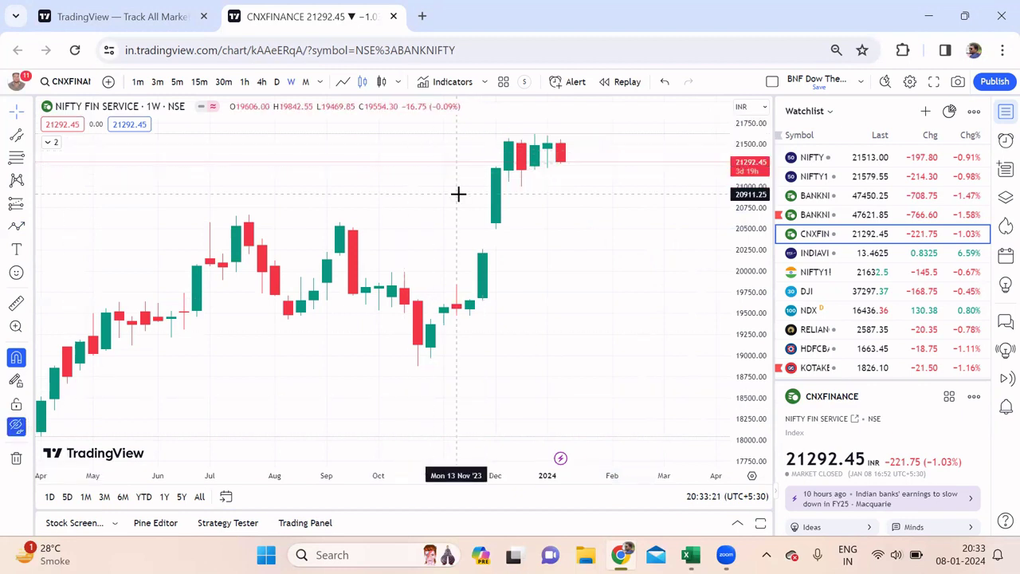
{"action": "left_click", "coordinate": [814, 159]}
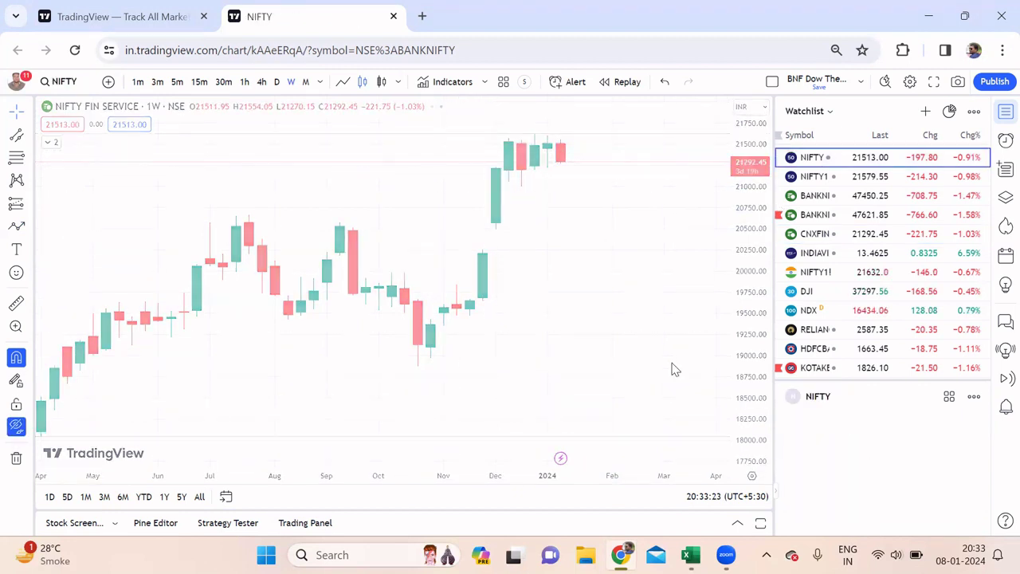
{"action": "left_click", "coordinate": [691, 554]}
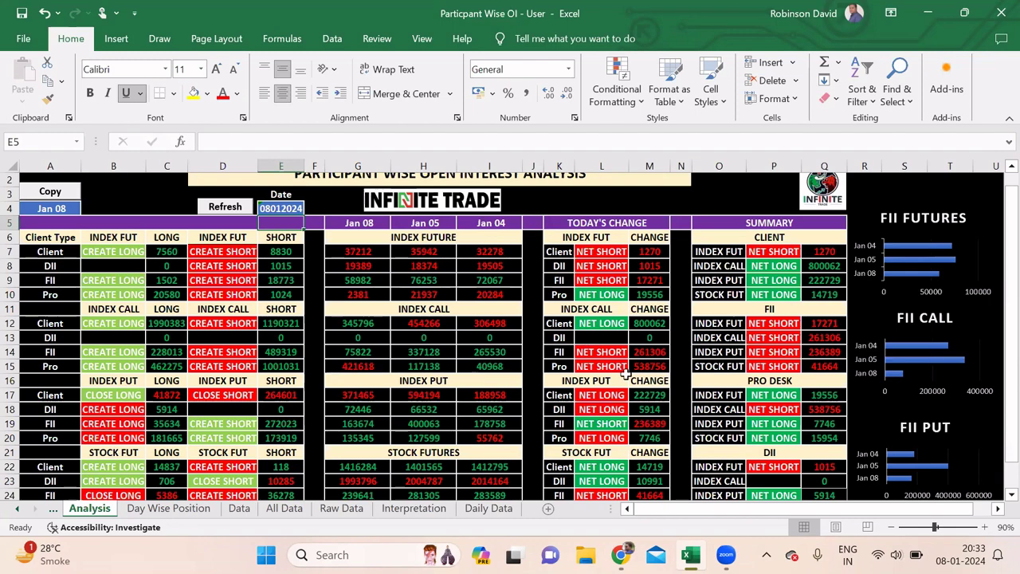
{"action": "left_click", "coordinate": [821, 337]}
{"action": "left_click", "coordinate": [829, 349]}
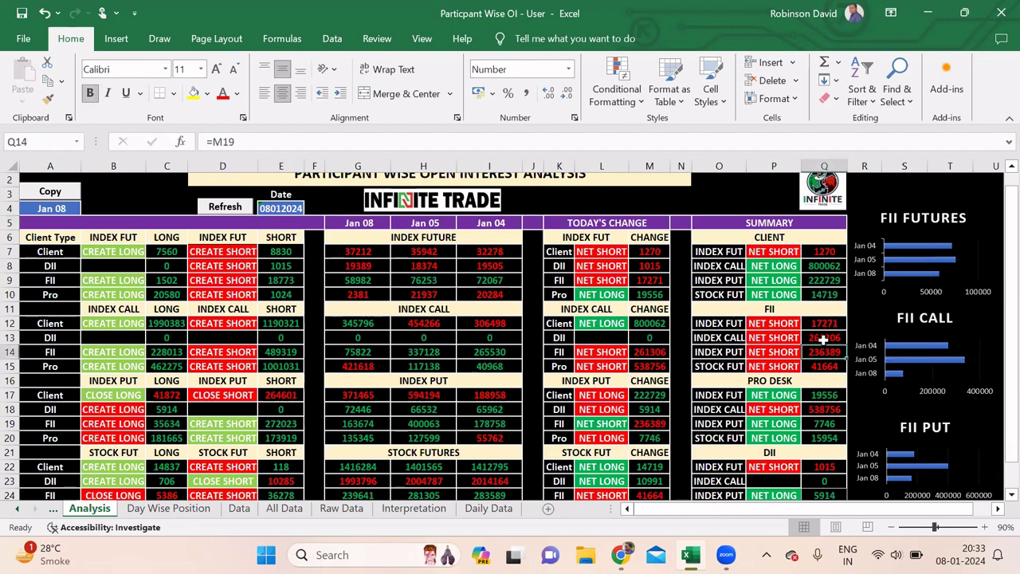
{"action": "left_click_drag", "start_coordinate": [820, 337], "coordinate": [824, 354]}
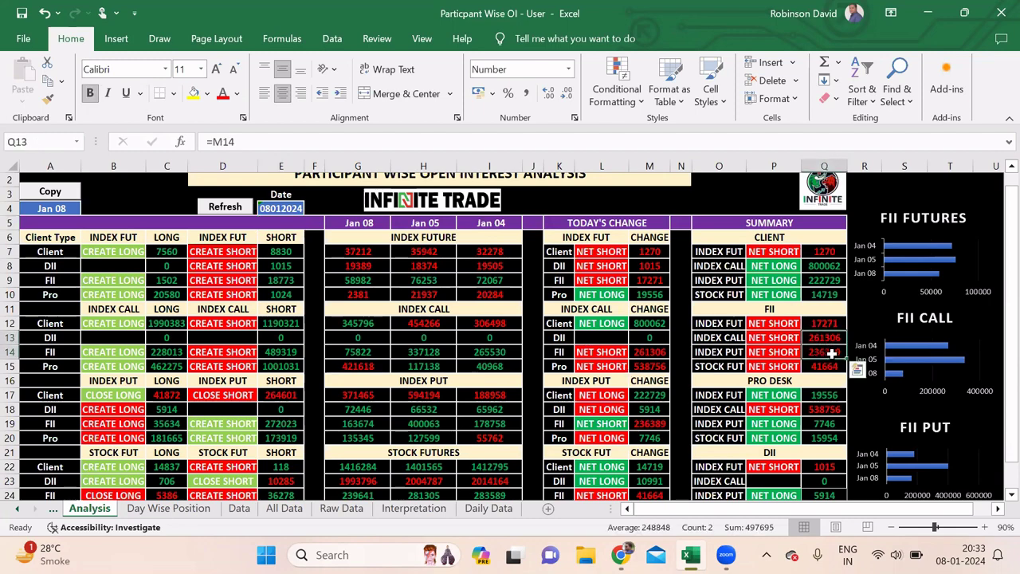
{"action": "left_click", "coordinate": [875, 314]}
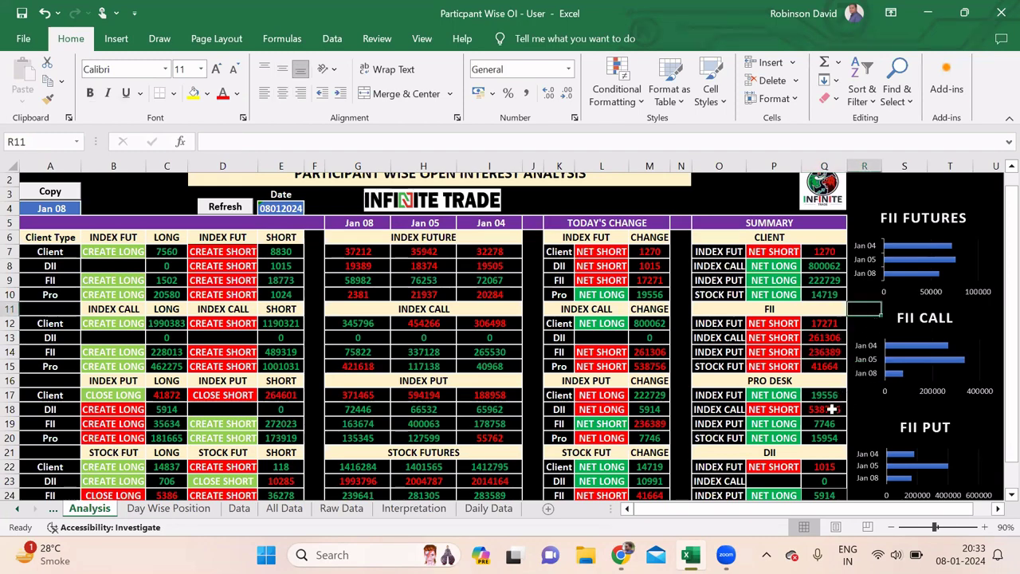
{"action": "left_click", "coordinate": [830, 411]}
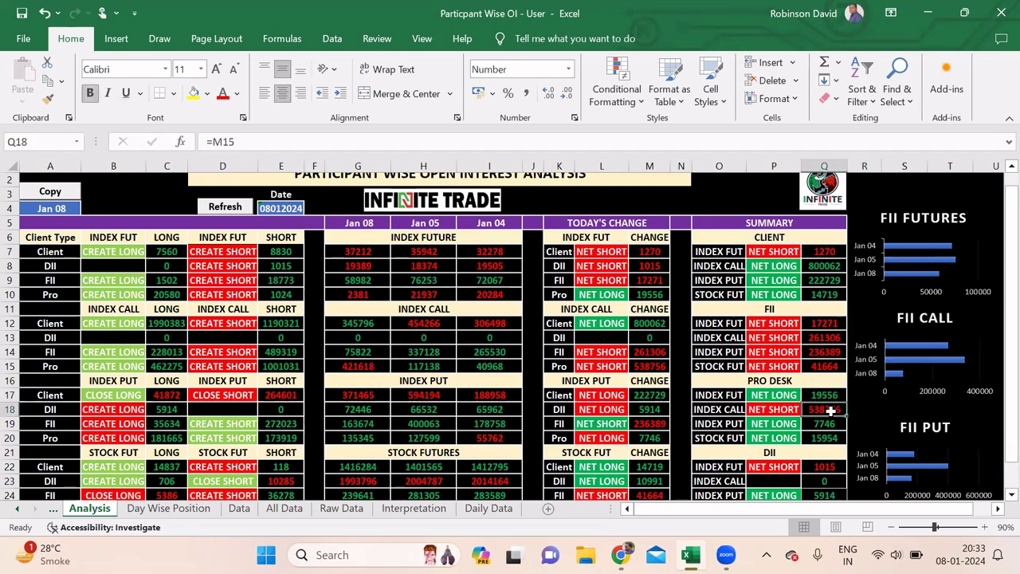
{"action": "left_click", "coordinate": [282, 366]}
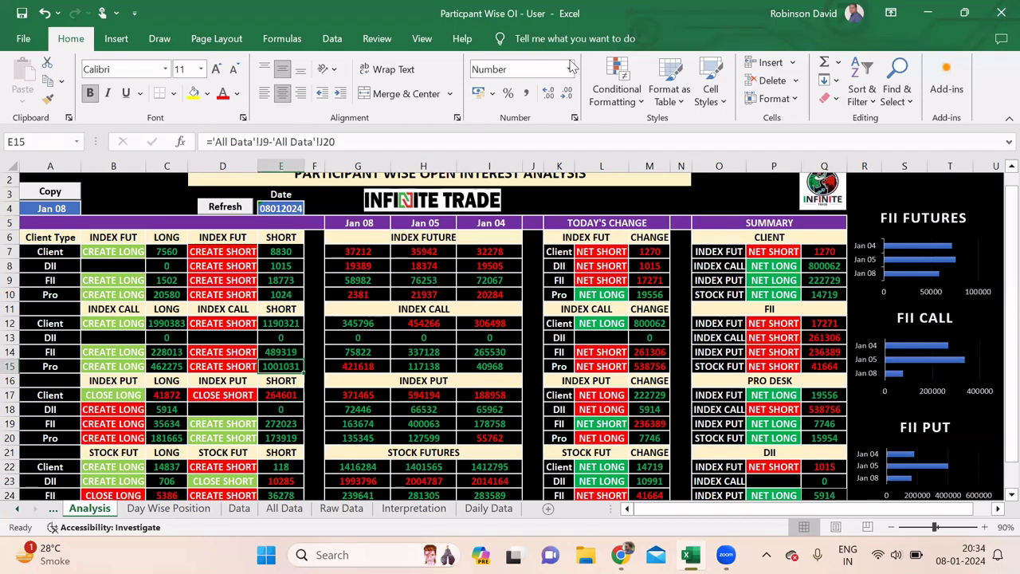
Minimize the spreadsheet and show the Nifty chart on 15-minute candles
{"action": "key", "text": "super+Down"}
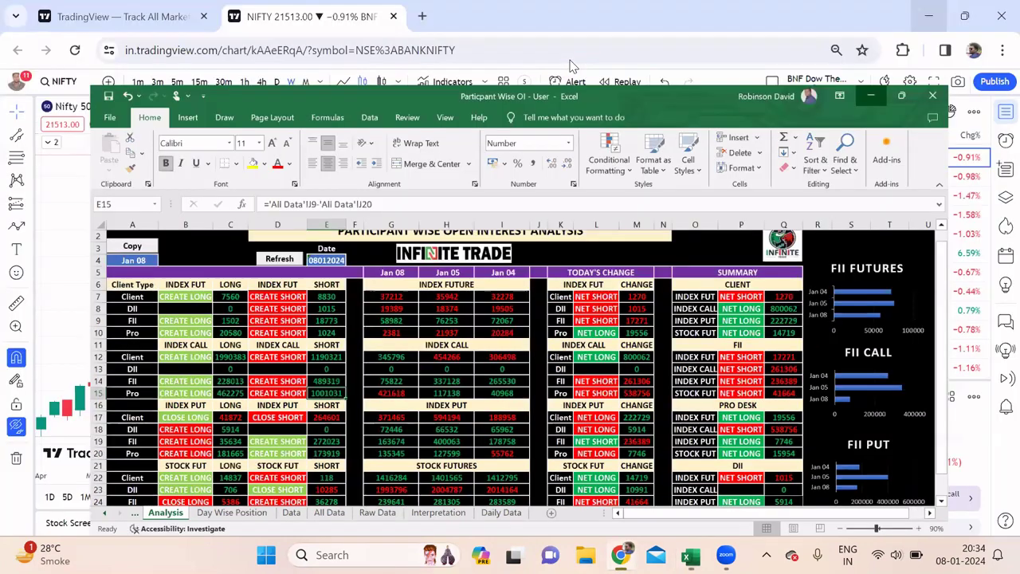
{"action": "key", "text": "super+Down"}
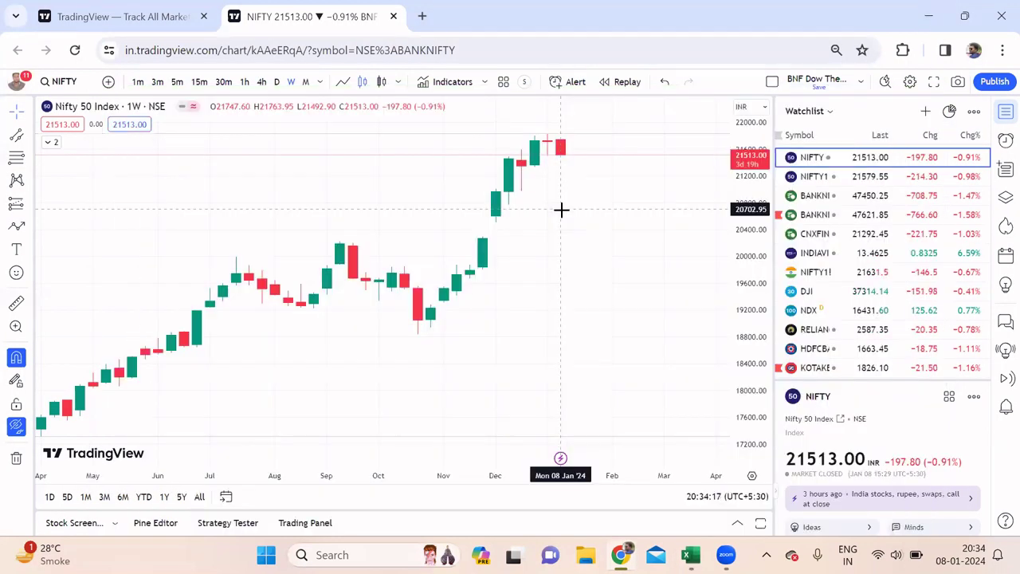
{"action": "left_click", "coordinate": [199, 84]}
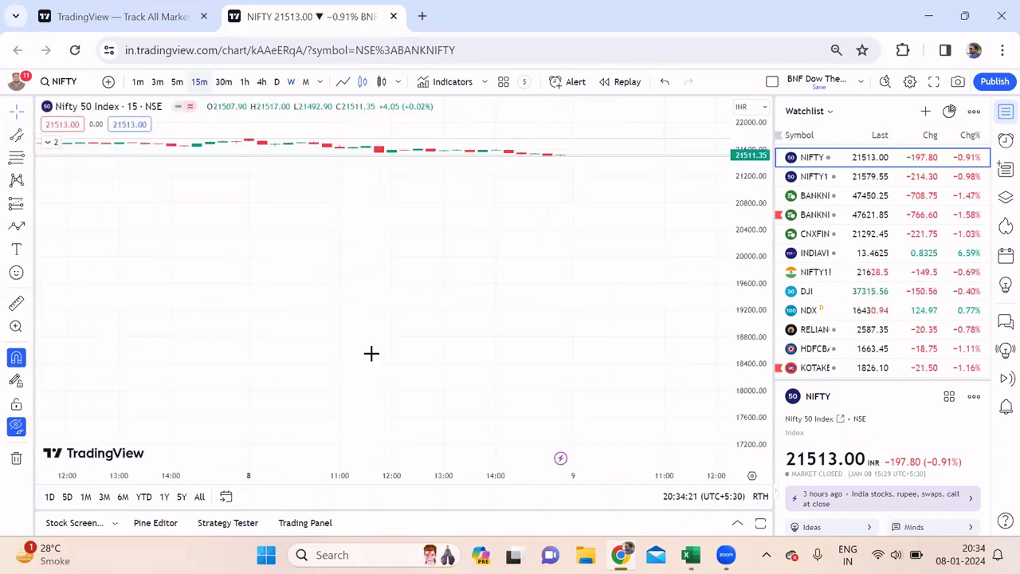
{"action": "left_click", "coordinate": [438, 438]}
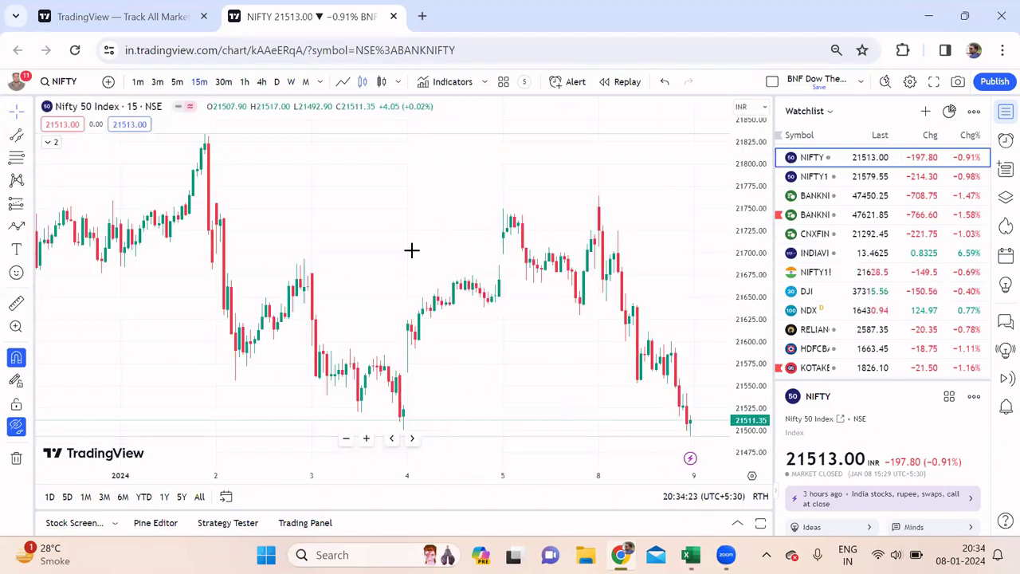
Switch Nifty 50 back to weekly candles, zoomed in on roughly the past year
{"action": "left_click", "coordinate": [291, 81]}
{"action": "mouse_move", "coordinate": [396, 446]}
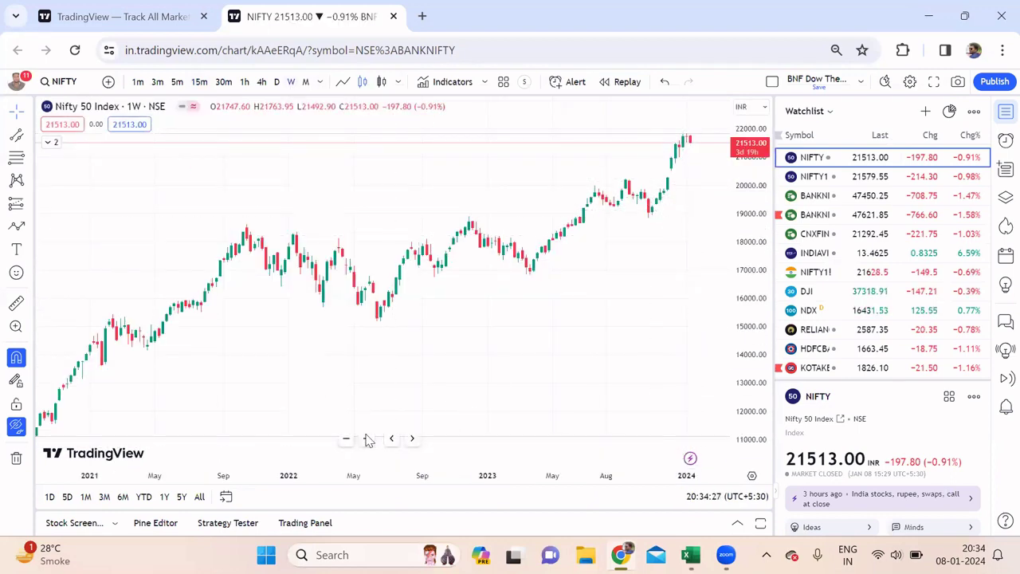
{"action": "left_click", "coordinate": [368, 440]}
{"action": "left_click", "coordinate": [368, 439]}
{"action": "left_click", "coordinate": [368, 439]}
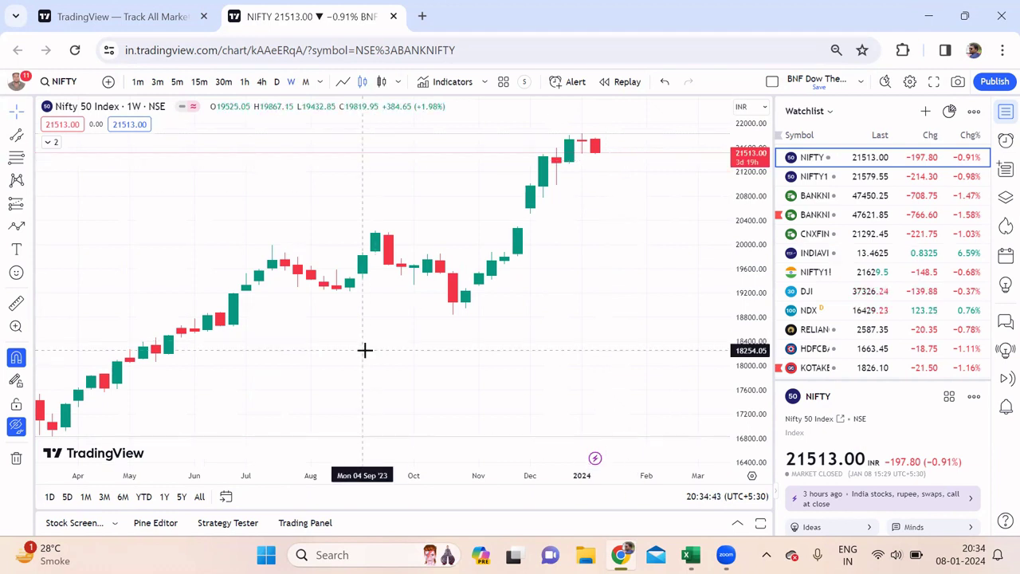
{"action": "left_click_drag", "start_coordinate": [383, 344], "coordinate": [401, 338]}
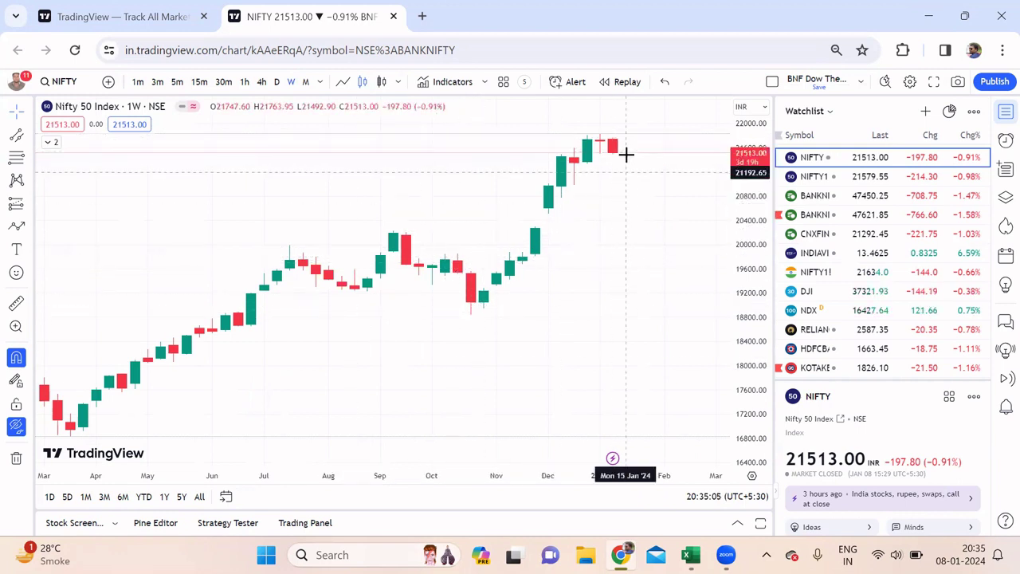
Show Nifty 50 on 1-day candles, covering November 2023 into January 2024
{"action": "left_click", "coordinate": [274, 83]}
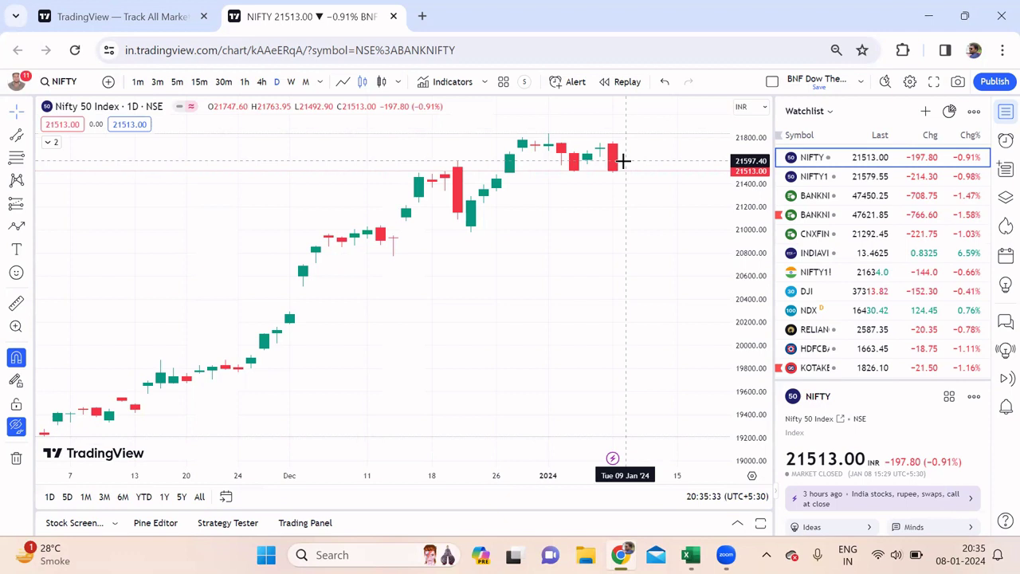
Put Nifty 50 on 15-minute candles with its trendline, support lines and supply zones unhidden and framed
{"action": "left_click", "coordinate": [199, 82]}
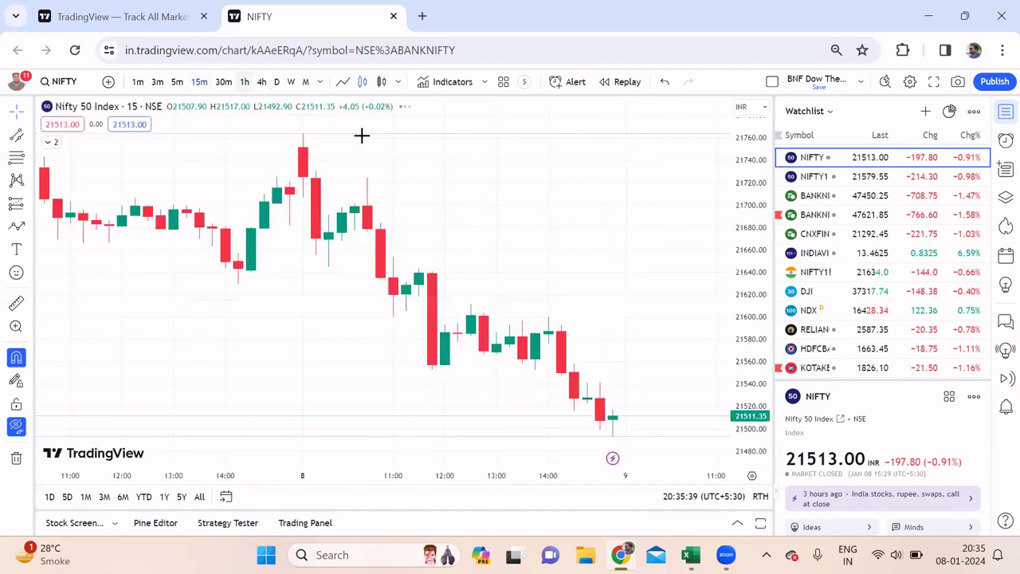
{"action": "left_click", "coordinate": [14, 428]}
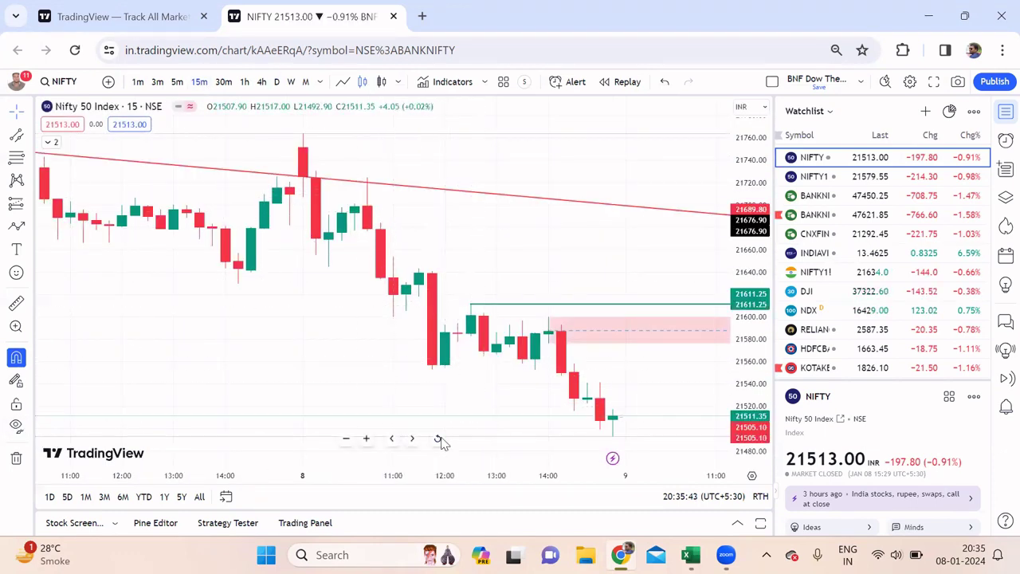
{"action": "left_click", "coordinate": [441, 440]}
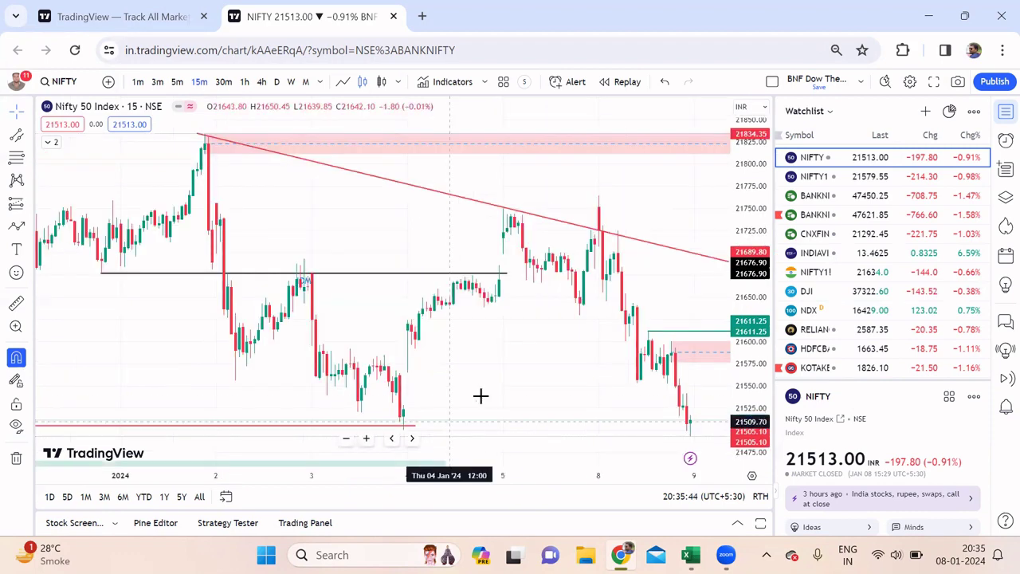
{"action": "left_click", "coordinate": [347, 448]}
{"action": "left_click", "coordinate": [348, 449]}
{"action": "scroll", "coordinate": [353, 358], "scroll_direction": "down", "scroll_amount": 2}
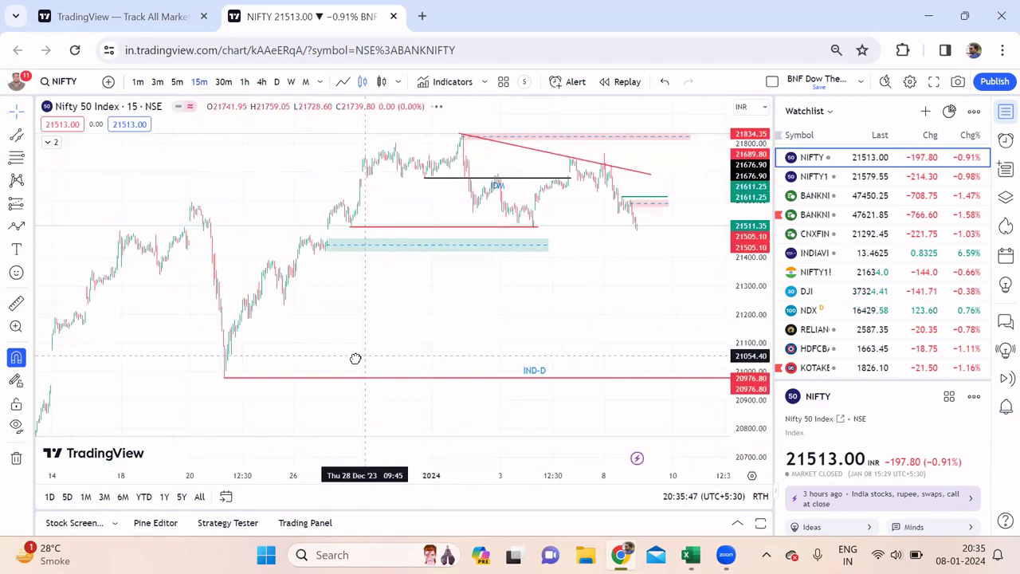
{"action": "left_click", "coordinate": [371, 439]}
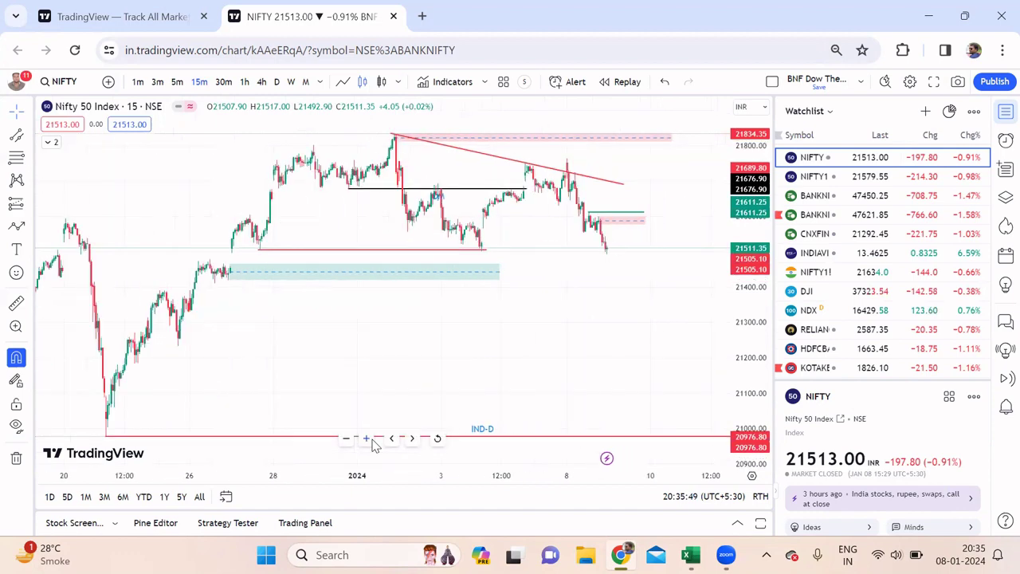
{"action": "left_click", "coordinate": [370, 440]}
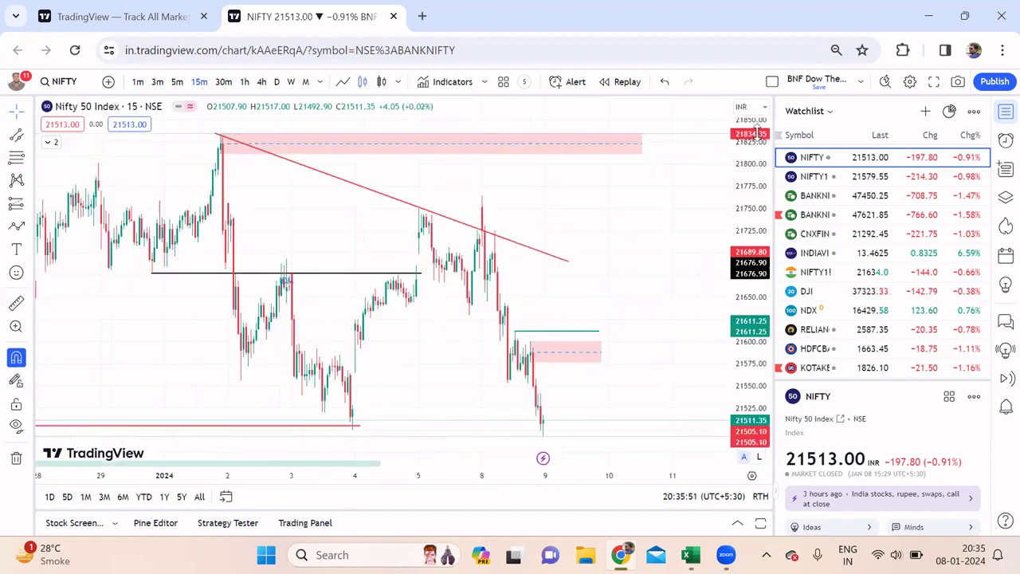
{"action": "left_click_drag", "start_coordinate": [757, 129], "coordinate": [757, 171]}
{"action": "left_click_drag", "start_coordinate": [696, 356], "coordinate": [686, 283]}
Give the red descending trendline the text label $$$ in its settings
{"action": "left_click", "coordinate": [489, 204]}
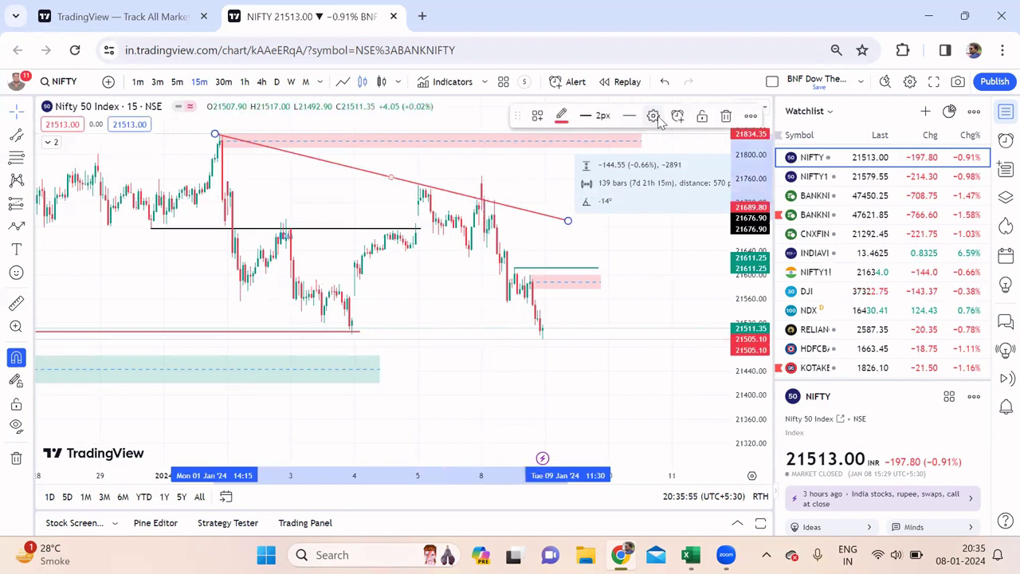
{"action": "left_click", "coordinate": [653, 117]}
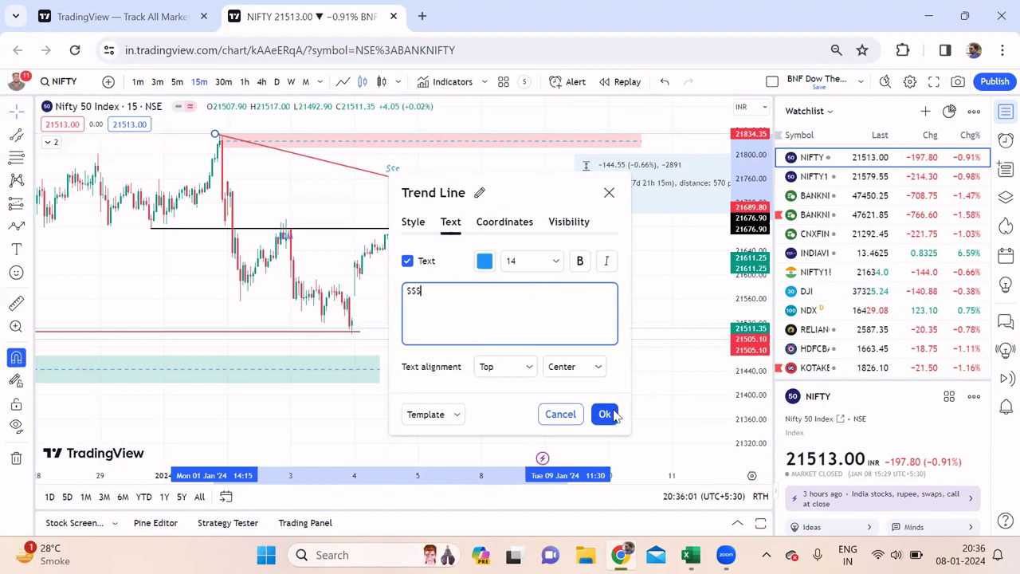
{"action": "left_click", "coordinate": [605, 414]}
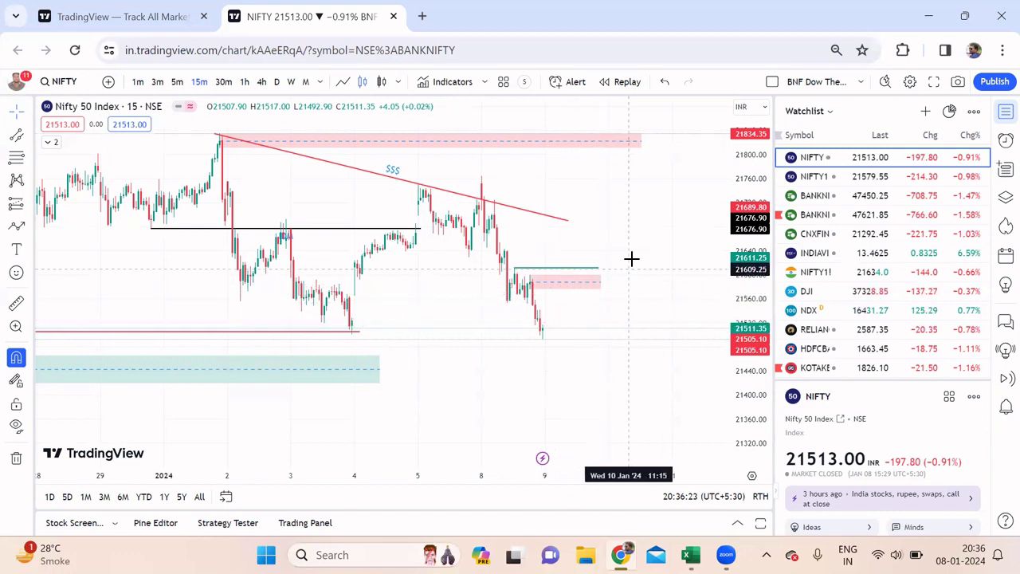
{"action": "scroll", "coordinate": [407, 364], "scroll_direction": "up", "scroll_amount": 5}
{"action": "left_click_drag", "start_coordinate": [408, 335], "coordinate": [521, 321]}
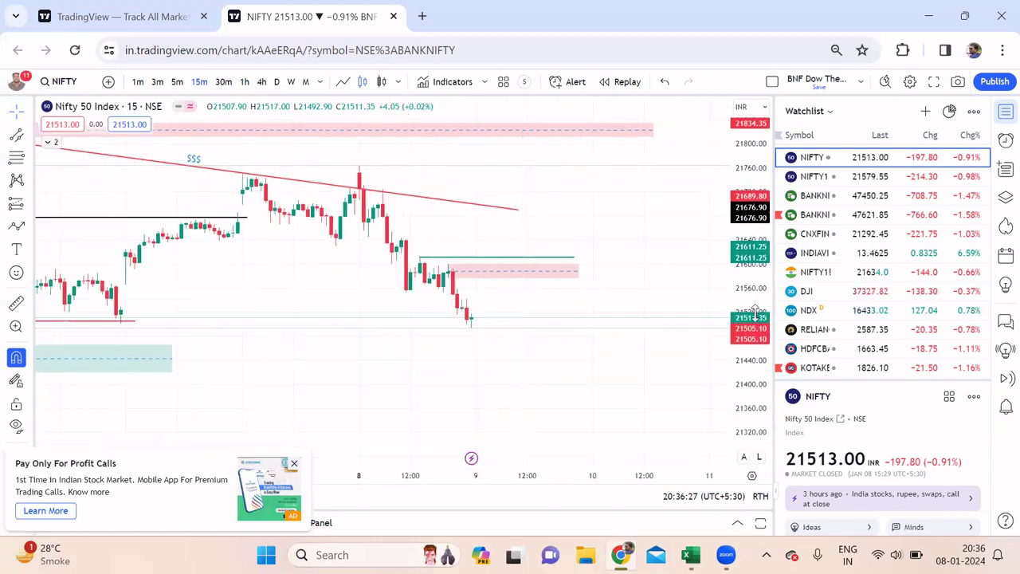
{"action": "left_click_drag", "start_coordinate": [753, 327], "coordinate": [752, 317]}
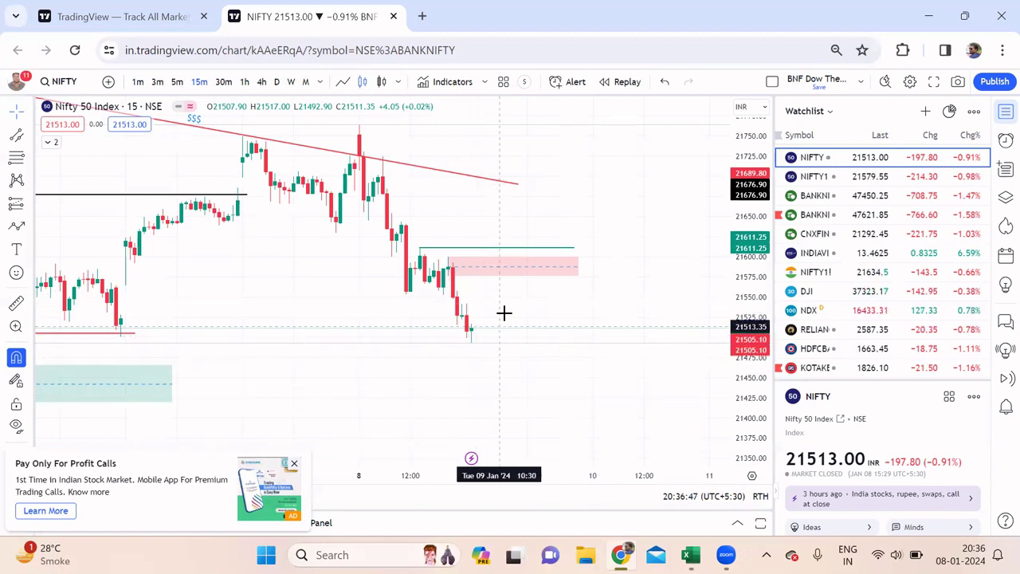
{"action": "left_click", "coordinate": [345, 439]}
{"action": "left_click", "coordinate": [345, 439]}
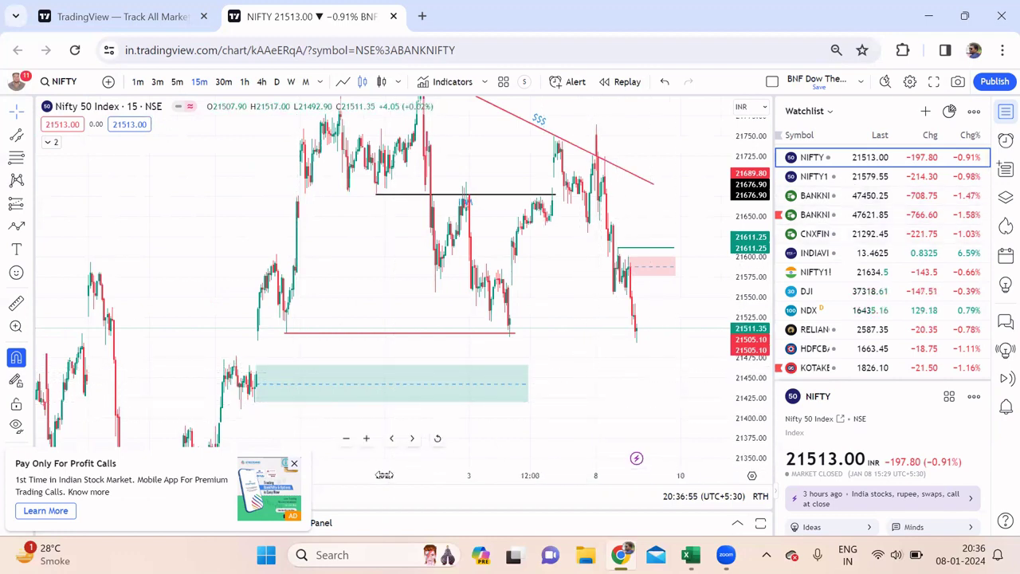
{"action": "left_click", "coordinate": [367, 440]}
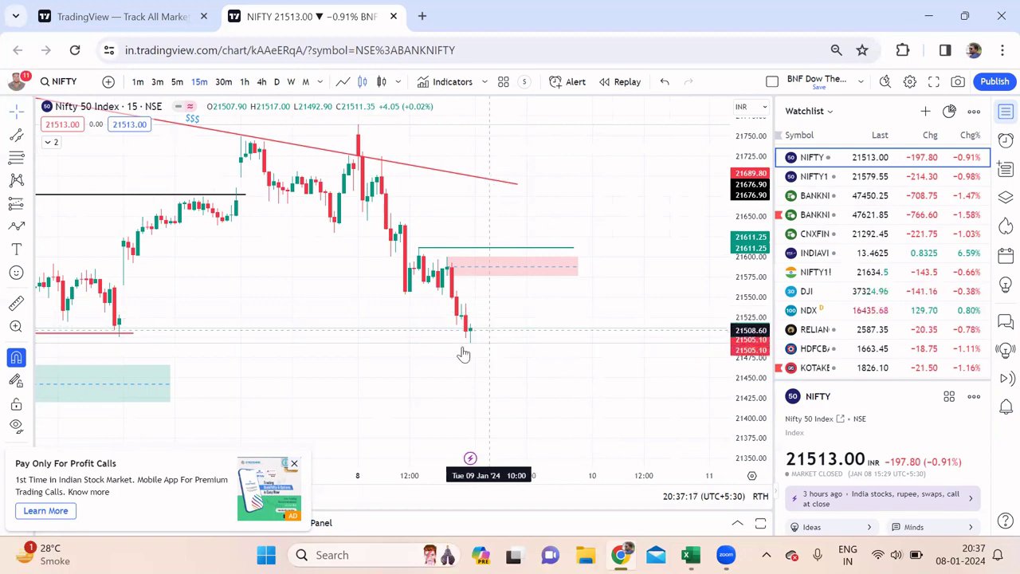
{"action": "mouse_move", "coordinate": [382, 447]}
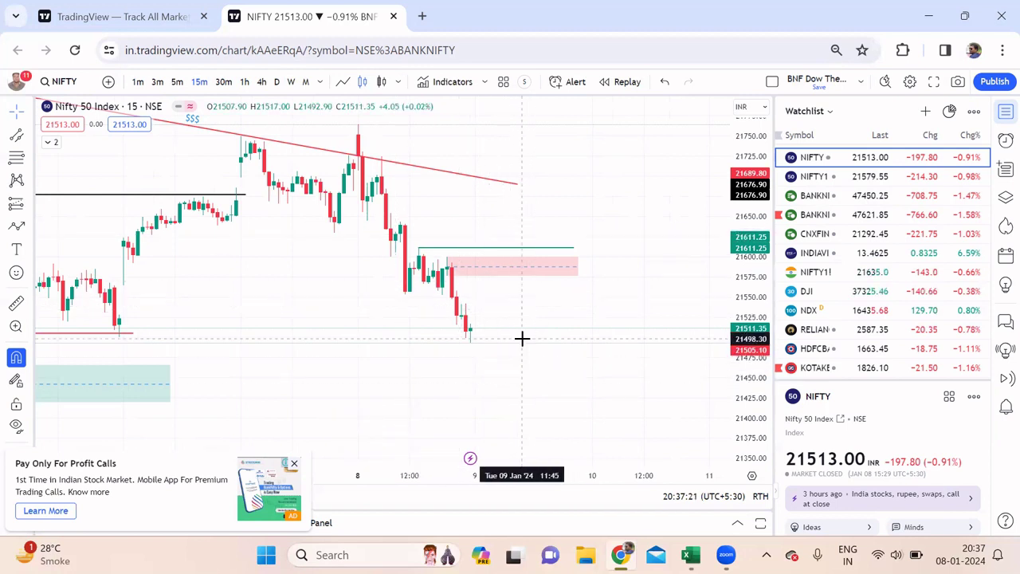
Open Bank Nifty and pan down until the red 46886.90 level shows below price
{"action": "left_click", "coordinate": [833, 198]}
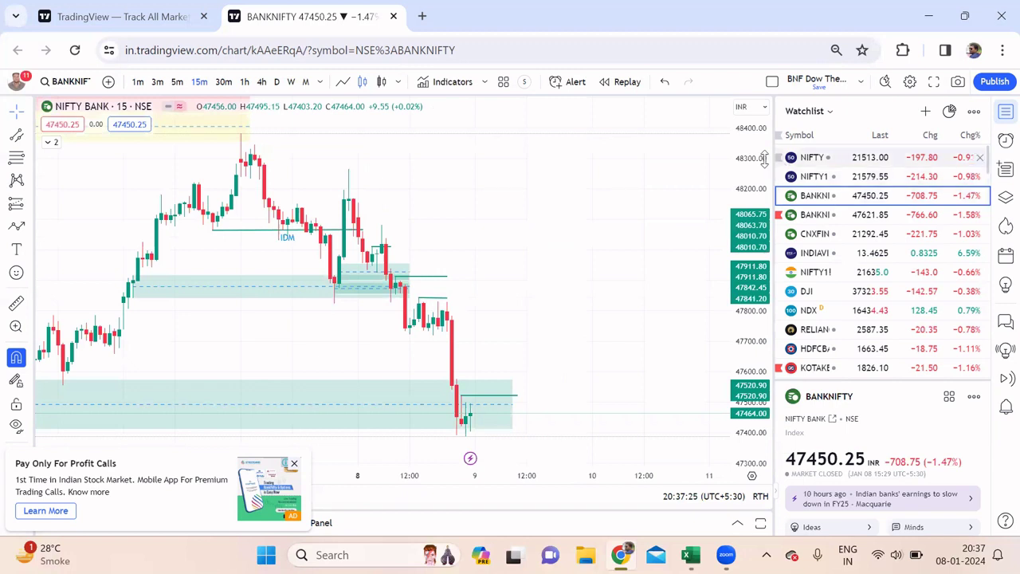
{"action": "left_click_drag", "start_coordinate": [646, 300], "coordinate": [669, 171]}
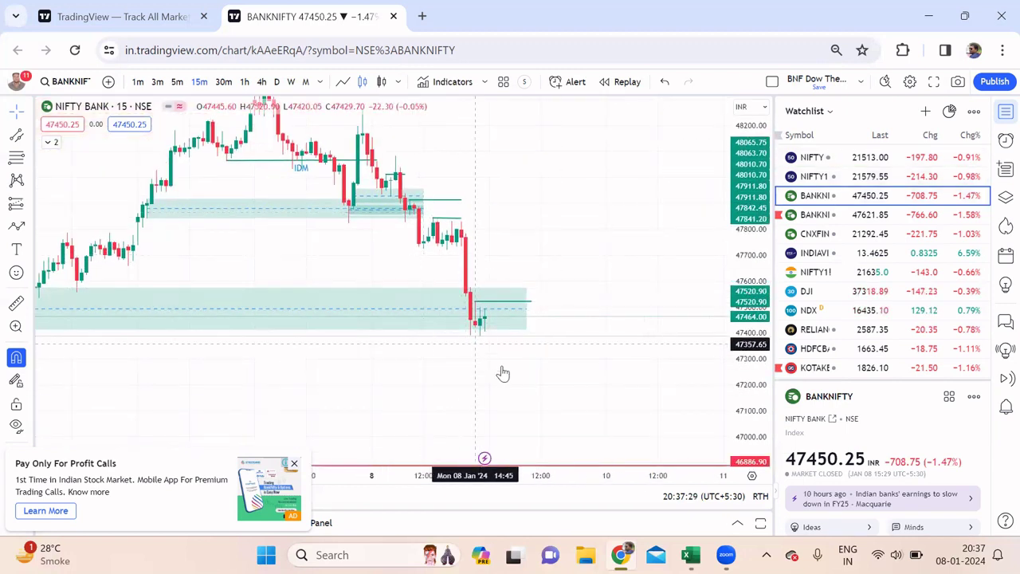
{"action": "left_click_drag", "start_coordinate": [513, 361], "coordinate": [480, 284]}
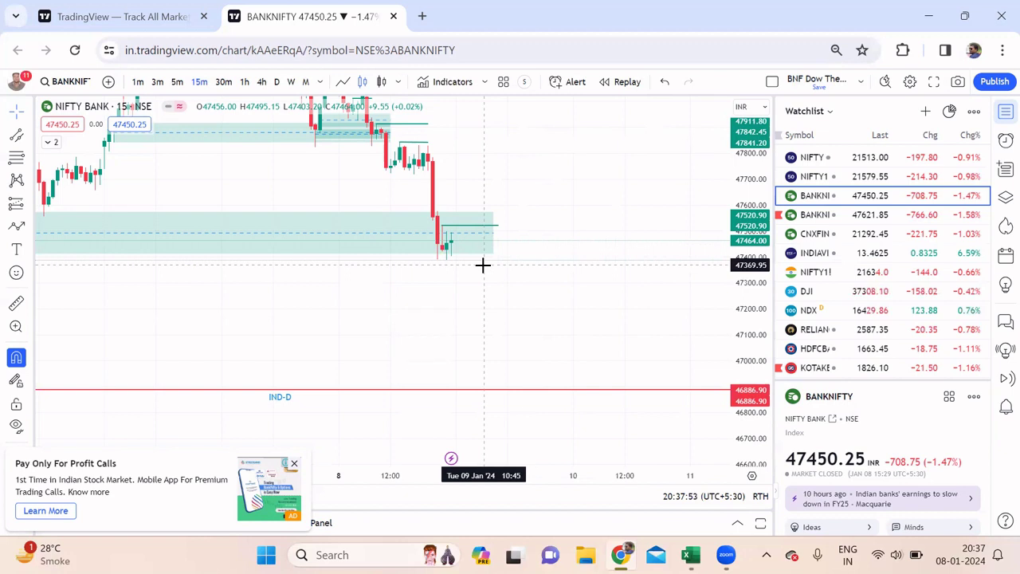
Put Bank Nifty on 5-minute candles, frame the 47464–47911.80 zones, and select a line tool
{"action": "left_click", "coordinate": [181, 84]}
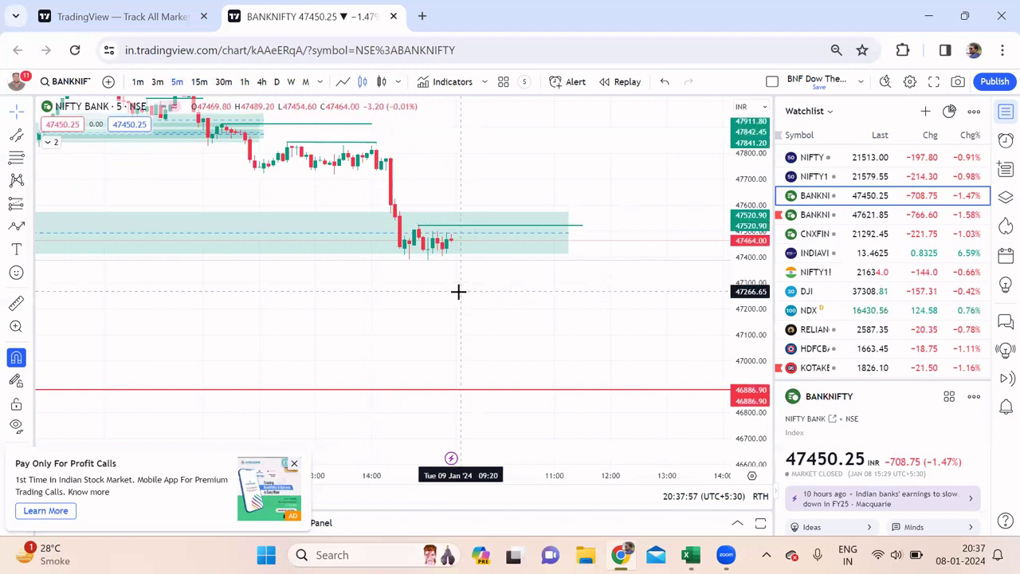
{"action": "left_click_drag", "start_coordinate": [520, 302], "coordinate": [538, 307]}
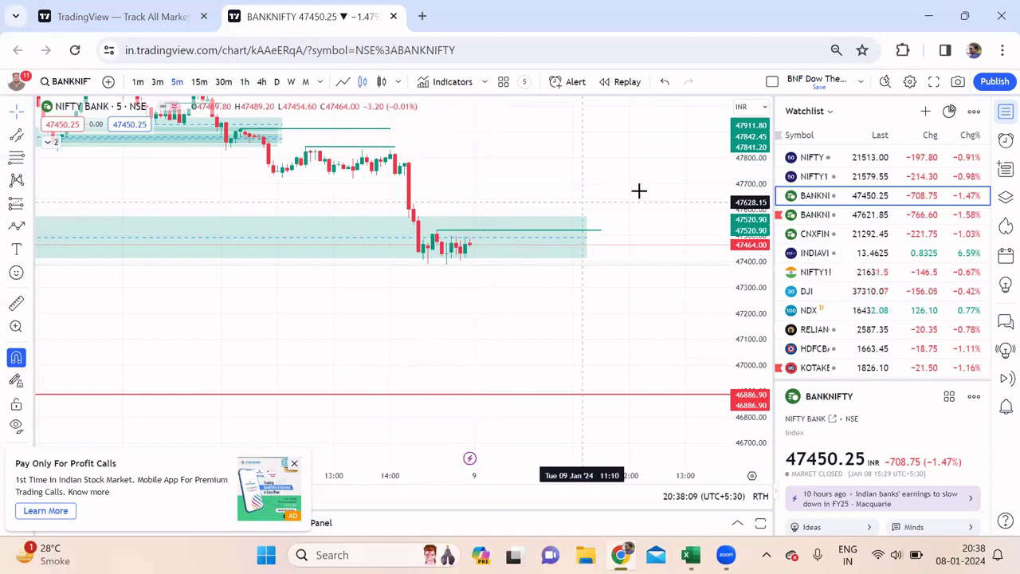
{"action": "left_click_drag", "start_coordinate": [755, 261], "coordinate": [750, 182]}
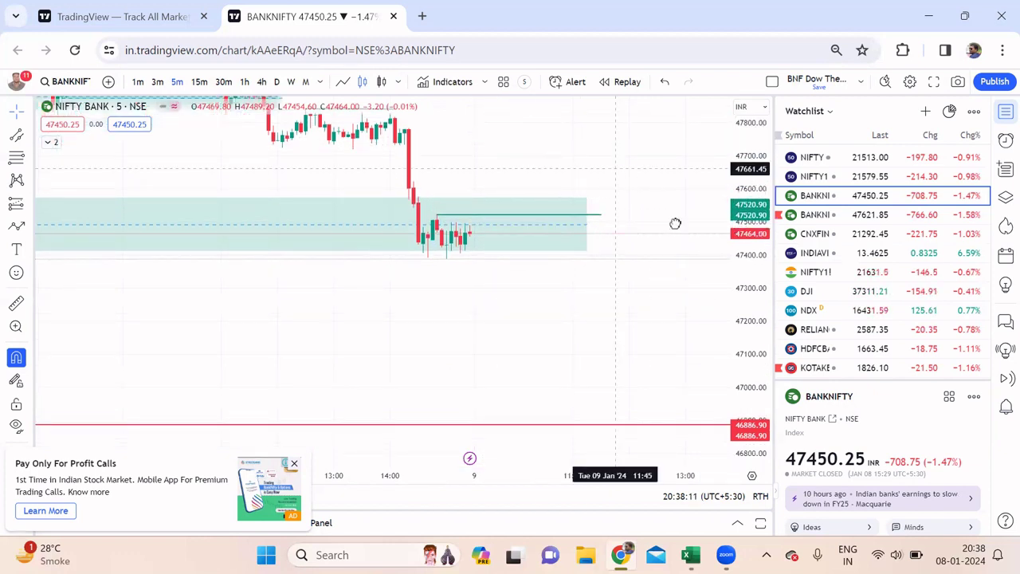
{"action": "left_click_drag", "start_coordinate": [62, 134], "coordinate": [130, 202]}
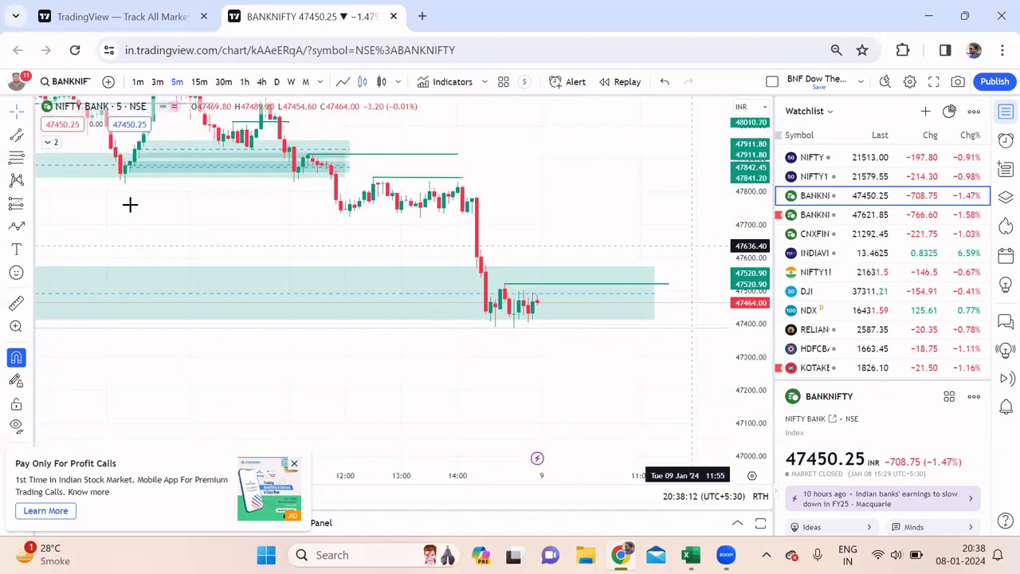
{"action": "left_click", "coordinate": [30, 139]}
{"action": "left_click", "coordinate": [72, 132]}
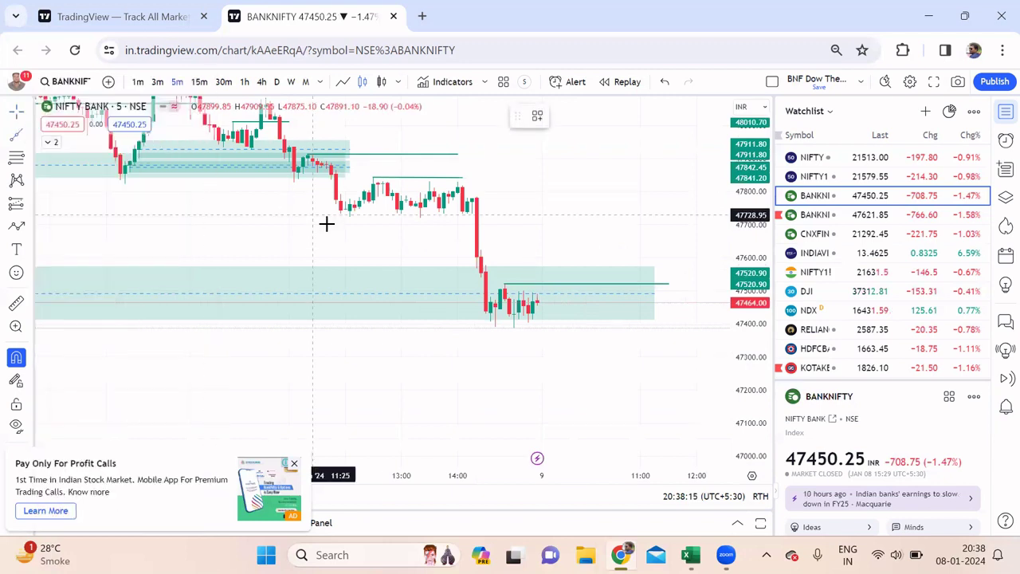
Draw a horizontal level line at 47718.90 extending into the next session
{"action": "left_click", "coordinate": [420, 217]}
{"action": "left_click", "coordinate": [561, 211]}
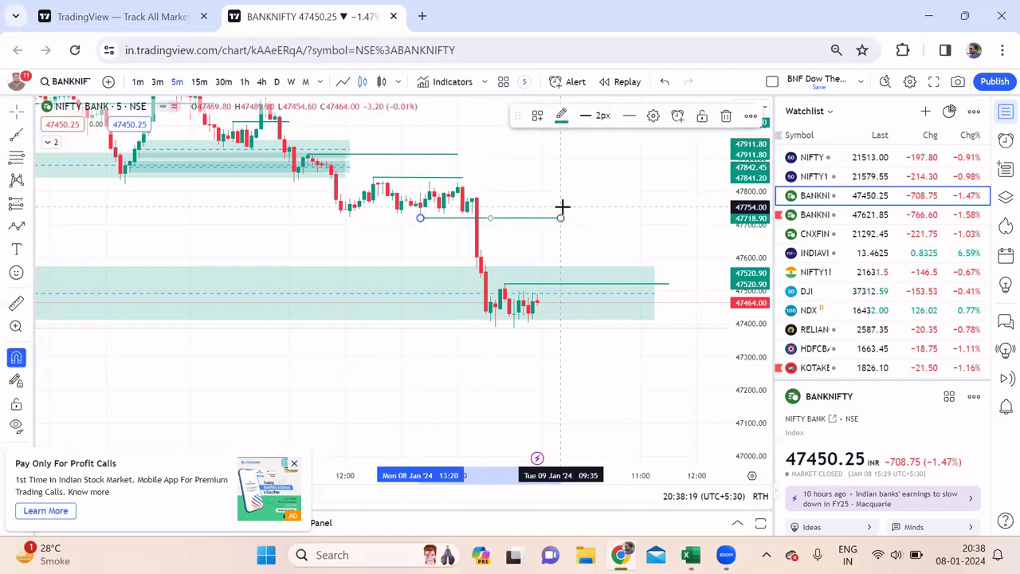
{"action": "left_click", "coordinate": [637, 178]}
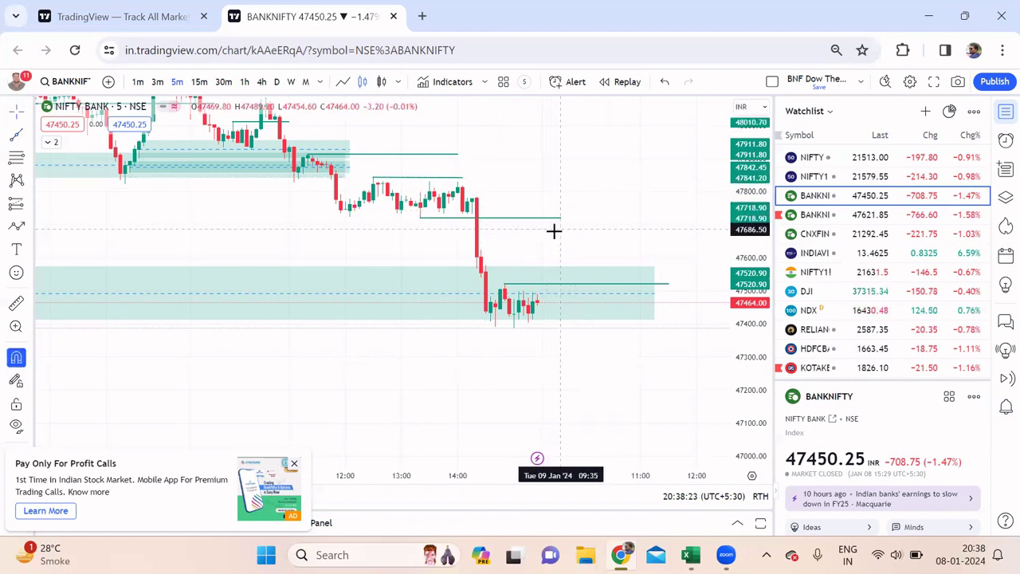
Check the line in the lower zone, then pan to review higher and lower prices
{"action": "left_click", "coordinate": [584, 284]}
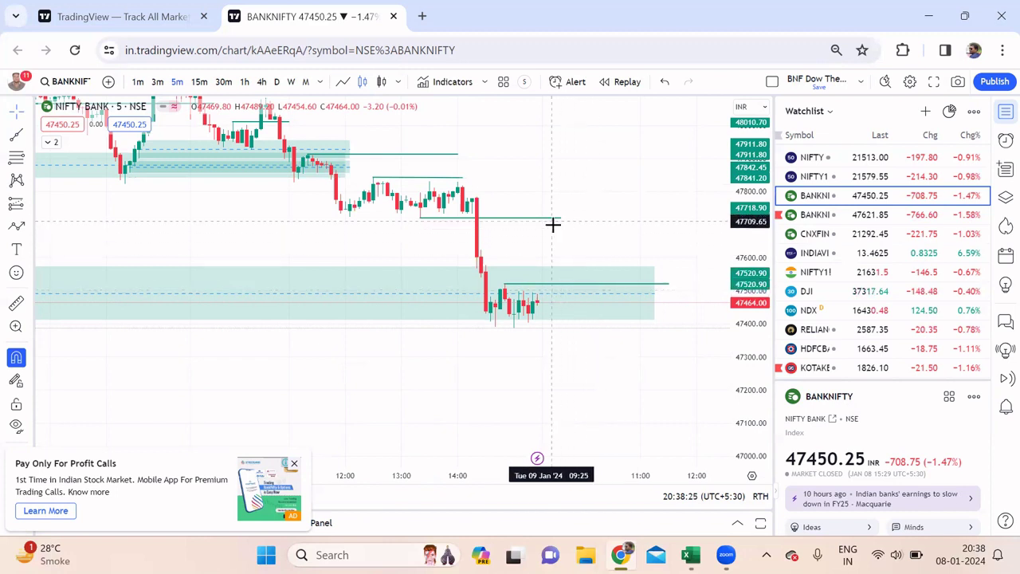
{"action": "left_click", "coordinate": [624, 244]}
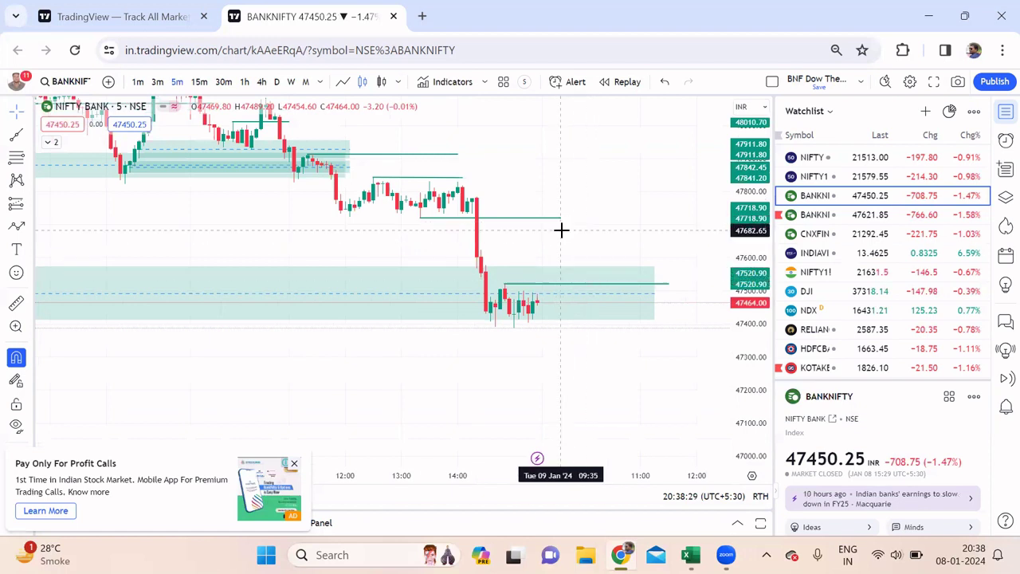
{"action": "left_click", "coordinate": [599, 284]}
{"action": "left_click", "coordinate": [560, 228]}
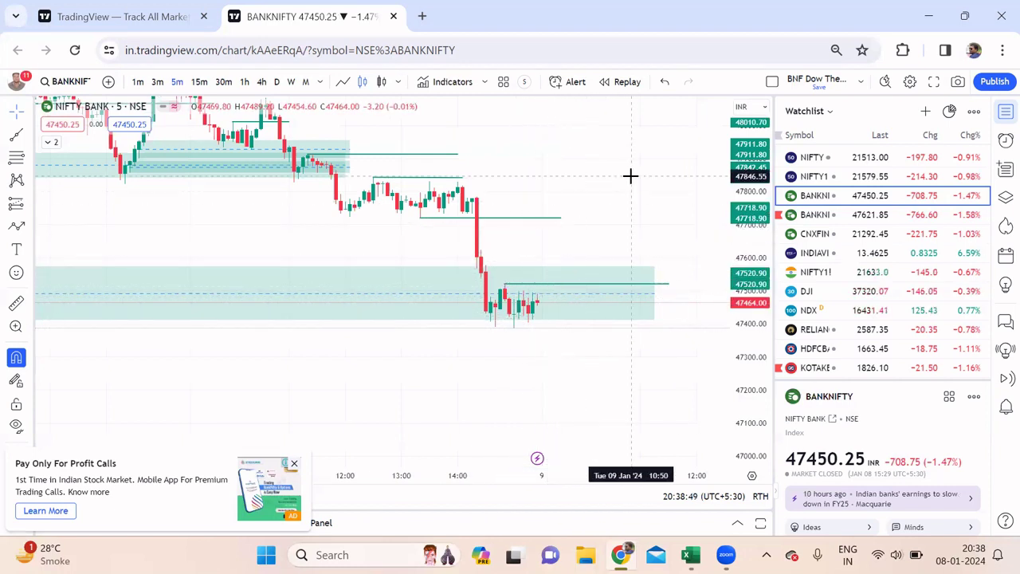
{"action": "left_click_drag", "start_coordinate": [643, 205], "coordinate": [631, 232]}
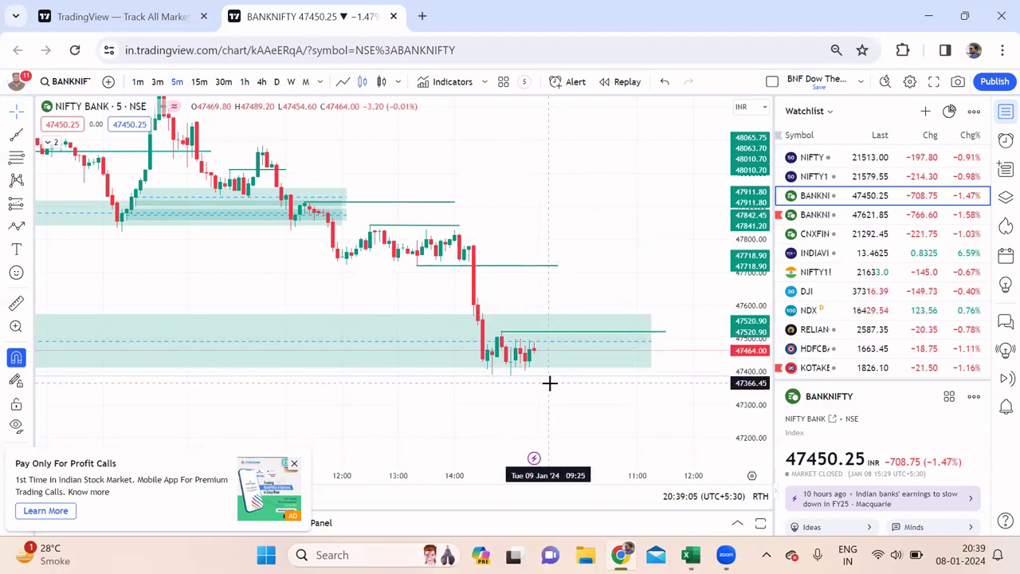
{"action": "left_click_drag", "start_coordinate": [563, 261], "coordinate": [588, 189]}
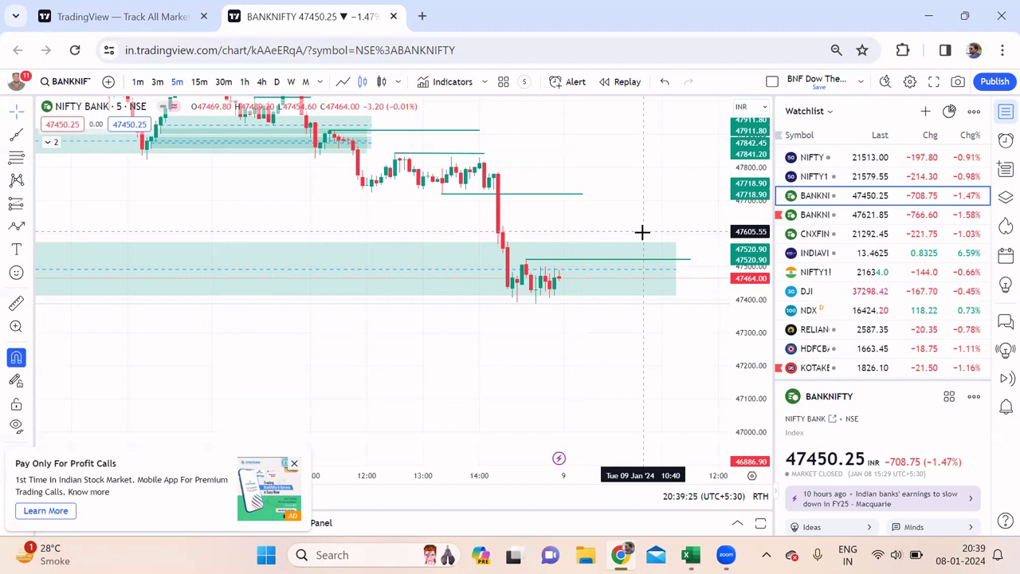
Load CNXFIN, compare it on 15-minute candles, then return to the 5-minute timeframe
{"action": "left_click", "coordinate": [829, 237]}
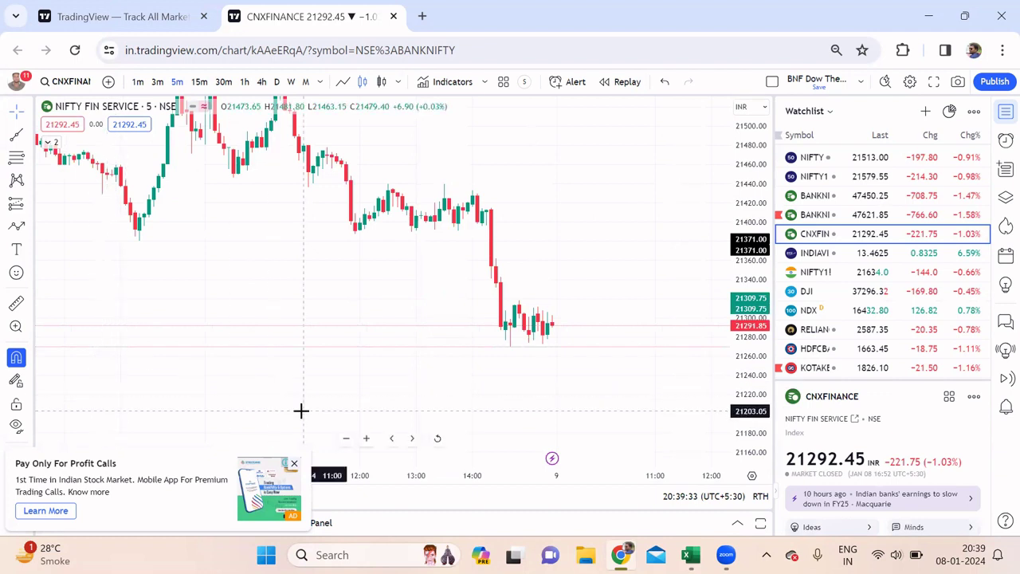
{"action": "left_click", "coordinate": [345, 438]}
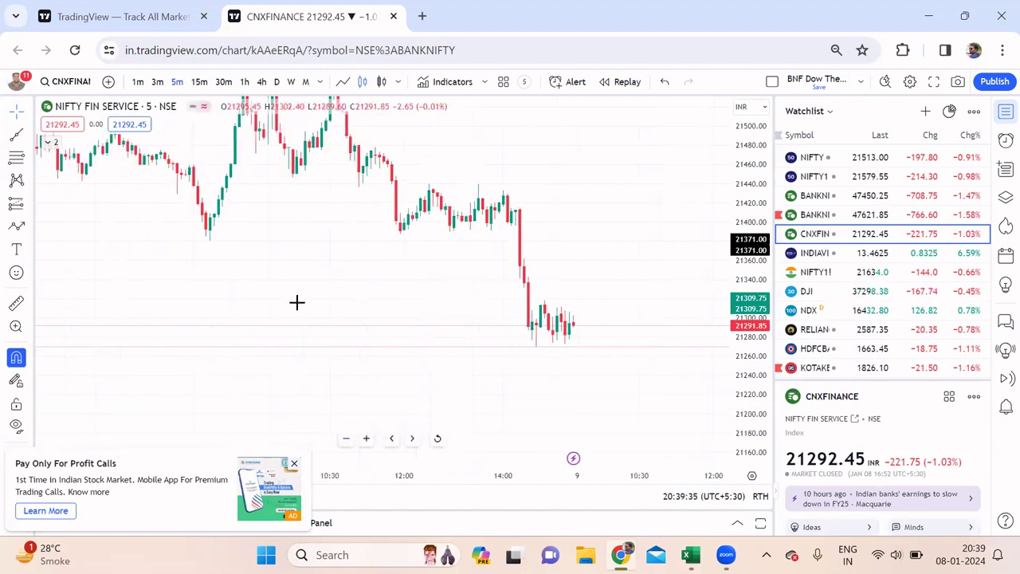
{"action": "left_click", "coordinate": [199, 81]}
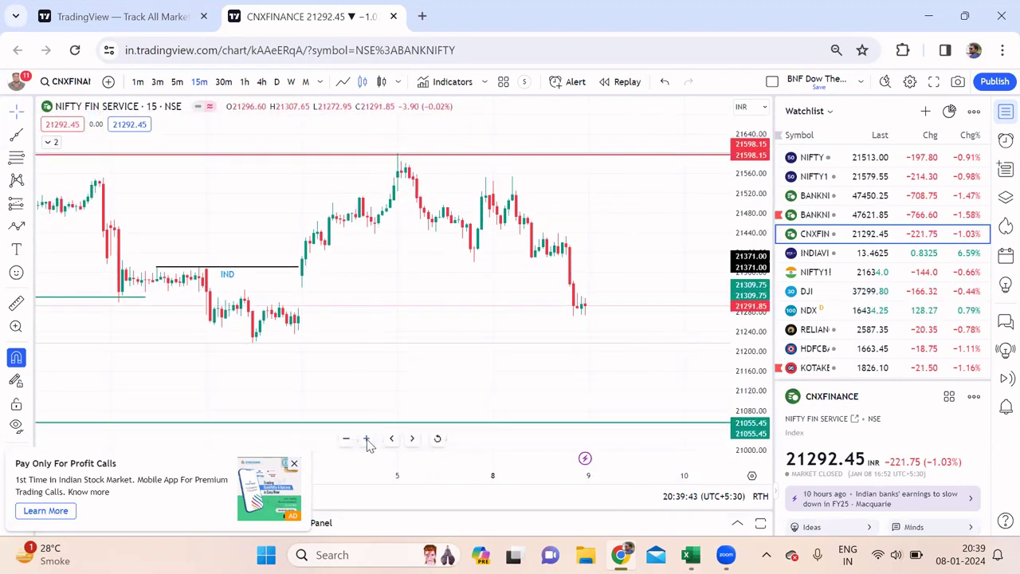
{"action": "left_click", "coordinate": [366, 438]}
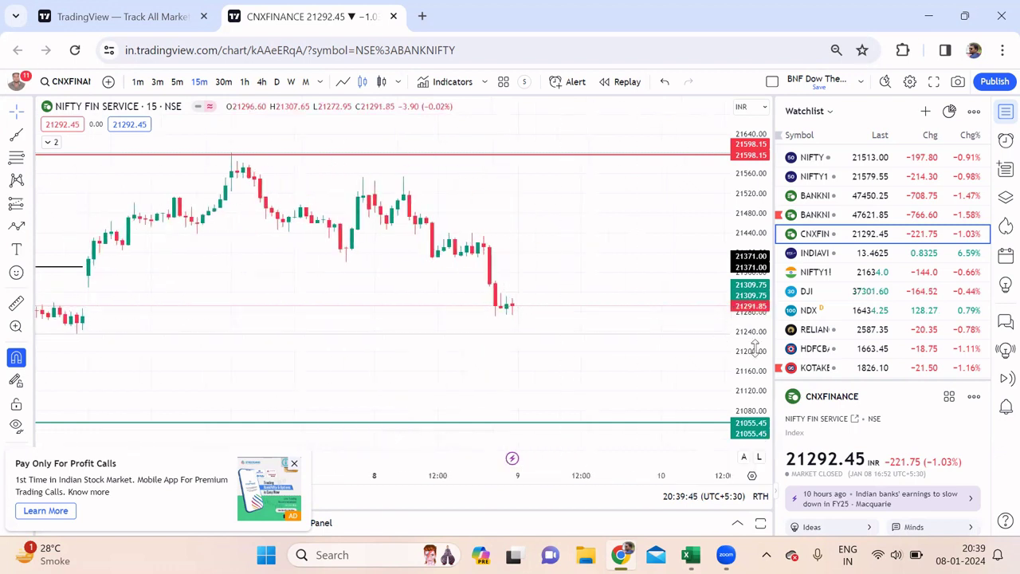
{"action": "left_click", "coordinate": [177, 83]}
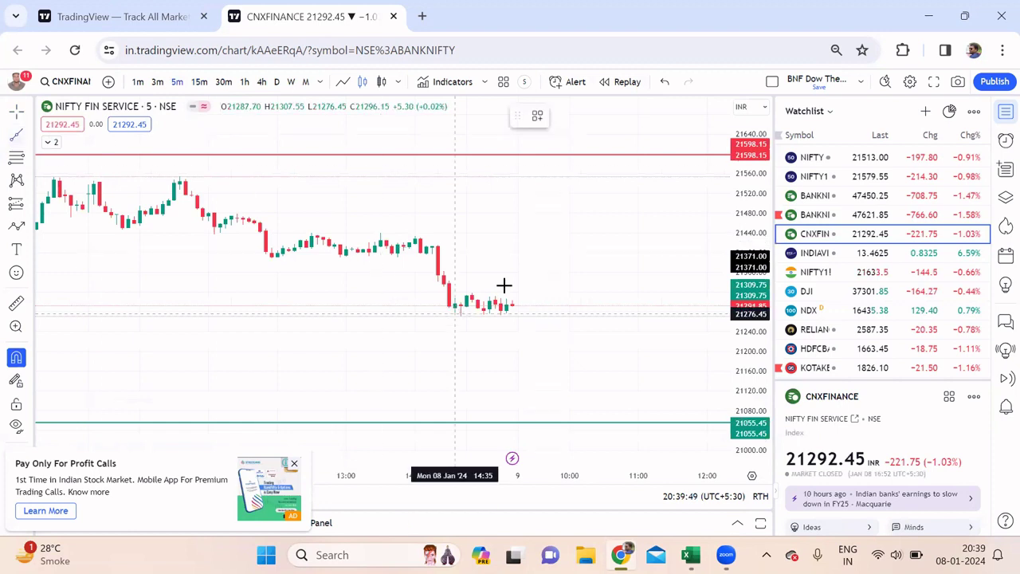
Add short level lines at 21318.10 and 21389.75, then close the advertisement popup
{"action": "left_click_drag", "start_coordinate": [472, 289], "coordinate": [561, 285]}
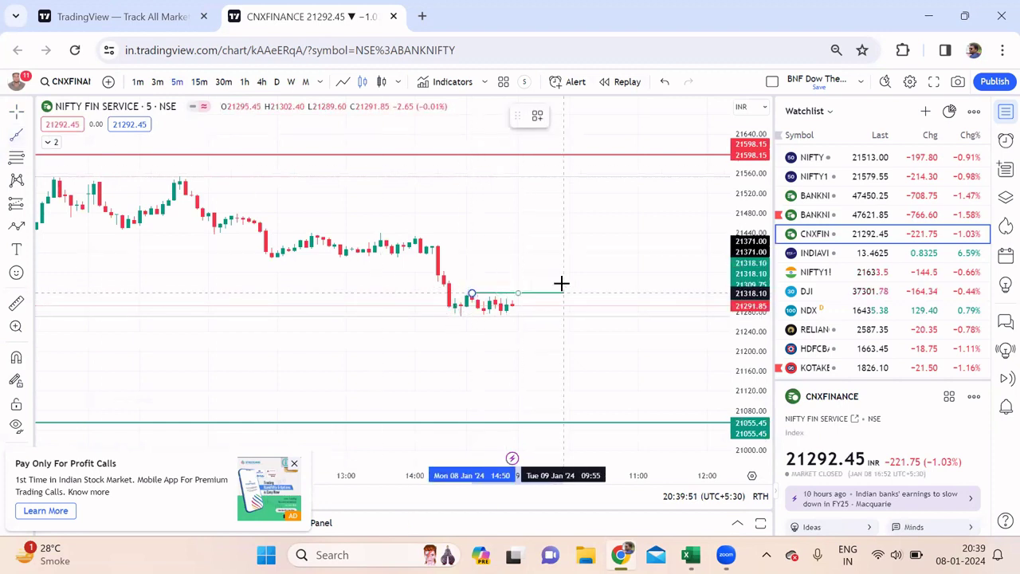
{"action": "left_click", "coordinate": [632, 295]}
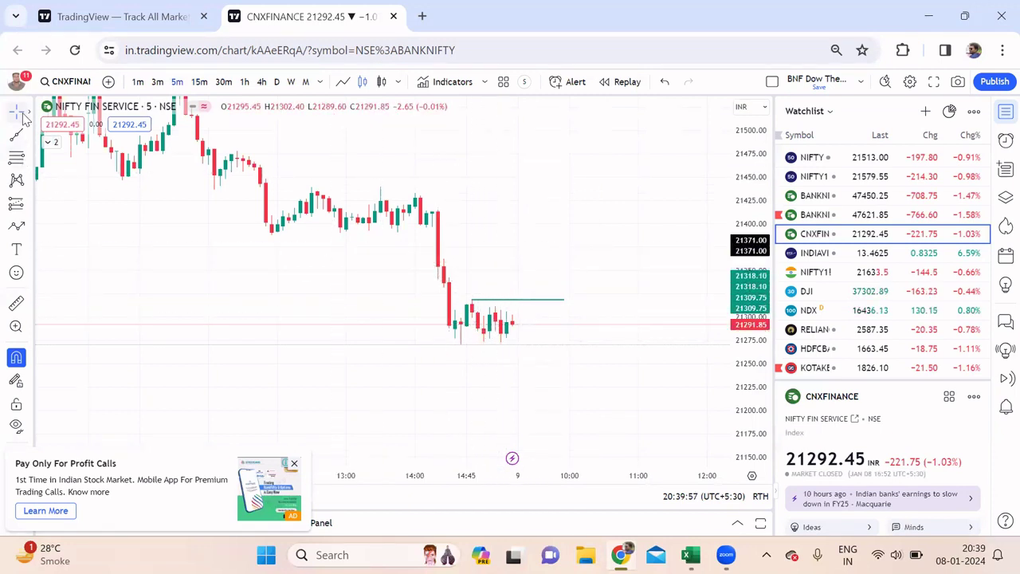
{"action": "left_click", "coordinate": [340, 232]}
{"action": "left_click", "coordinate": [519, 233]}
{"action": "left_click", "coordinate": [662, 274]}
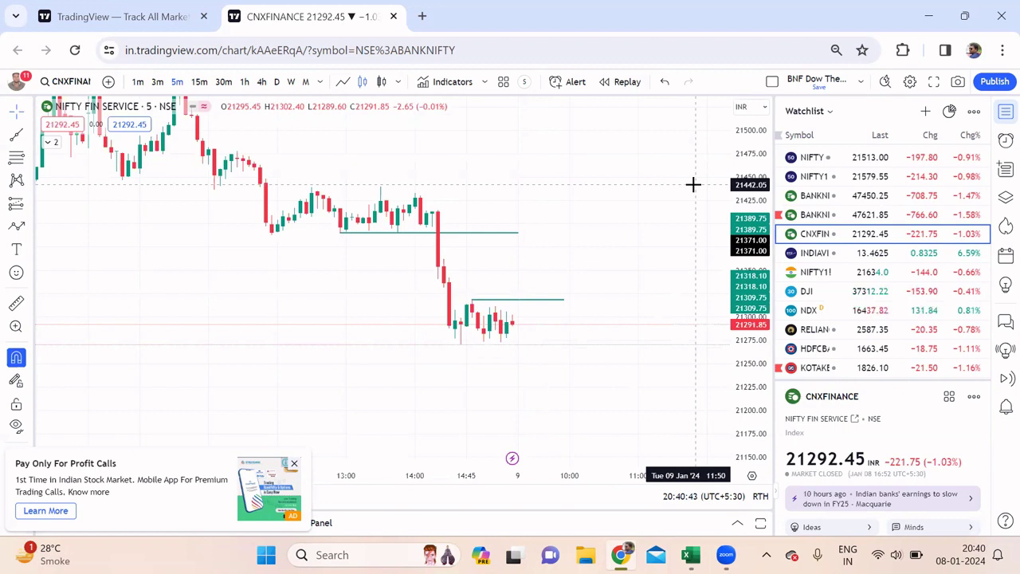
{"action": "left_click", "coordinate": [294, 464]}
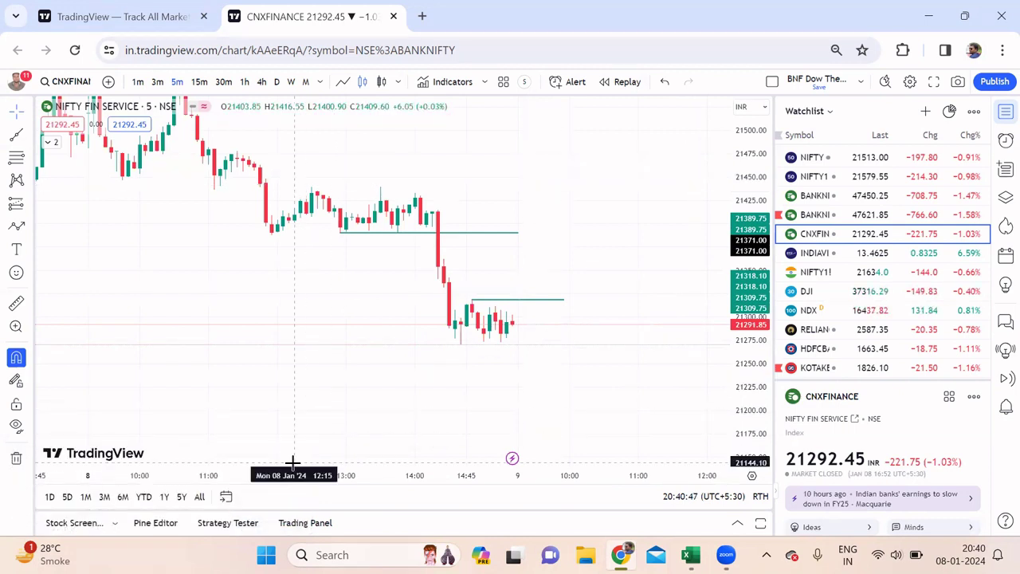